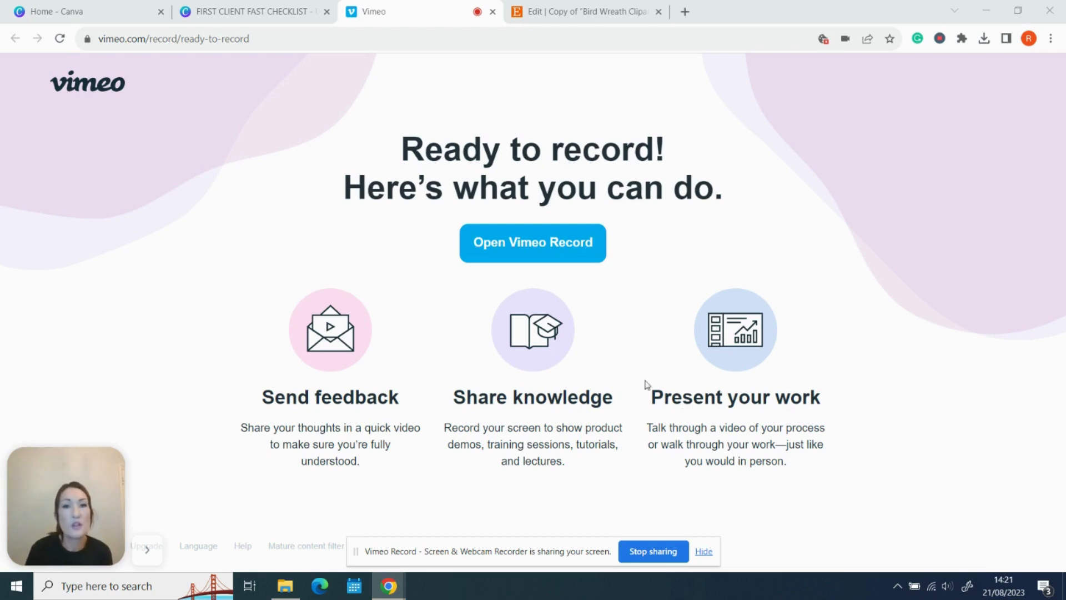
- Switch to the FIRST CLIENT FAST CHECKLIST design in Canva and look over its opening pages
{"action": "left_click", "coordinate": [562, 12]}
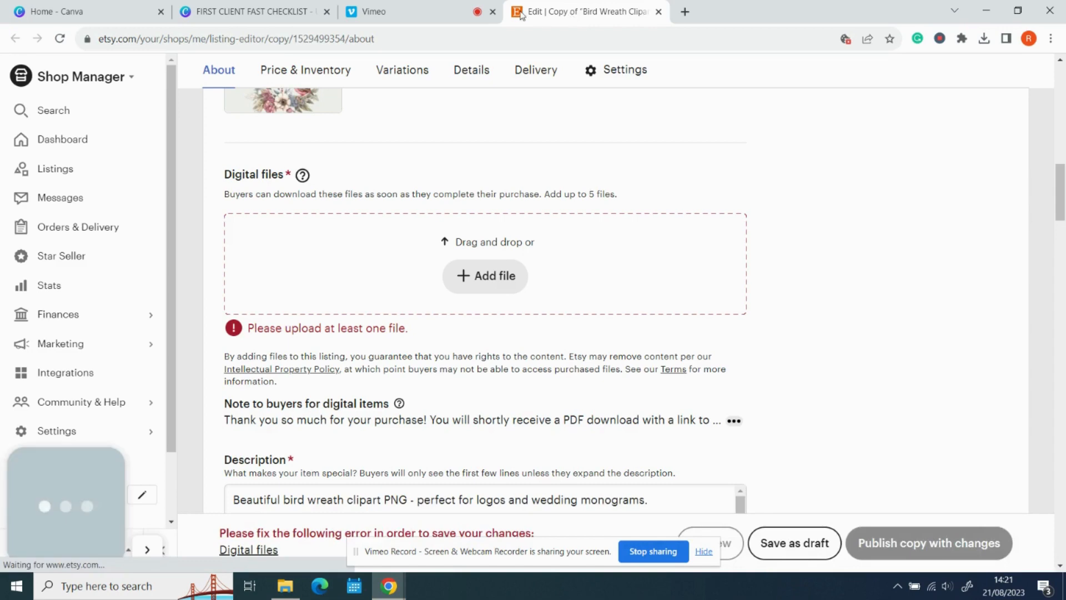
{"action": "left_click", "coordinate": [411, 12]}
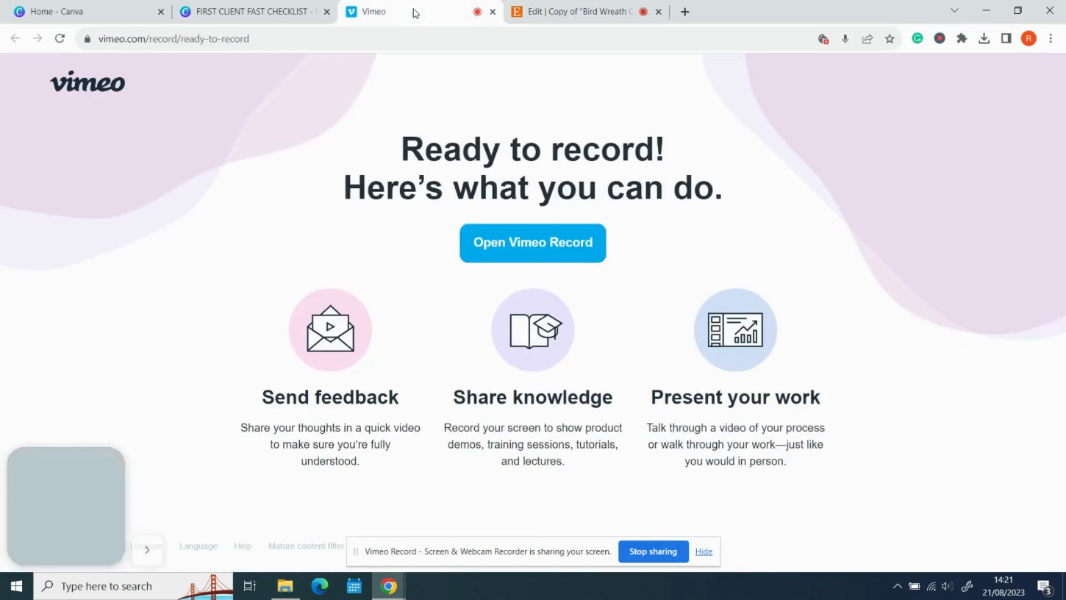
{"action": "left_click", "coordinate": [210, 13]}
{"action": "left_click", "coordinate": [688, 196]}
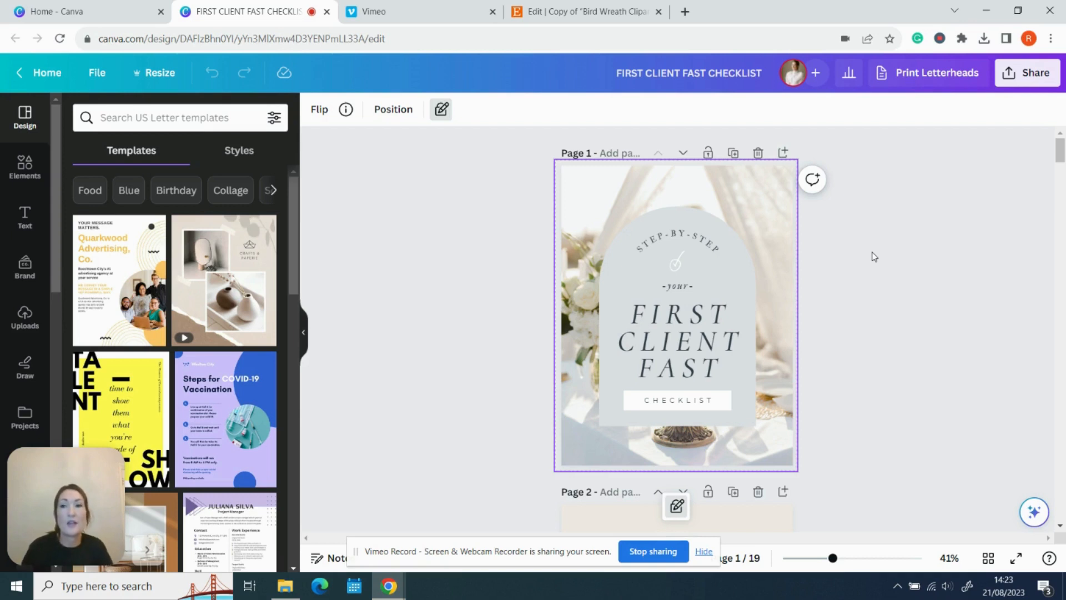
{"action": "left_click", "coordinate": [888, 223]}
{"action": "left_click", "coordinate": [779, 199]}
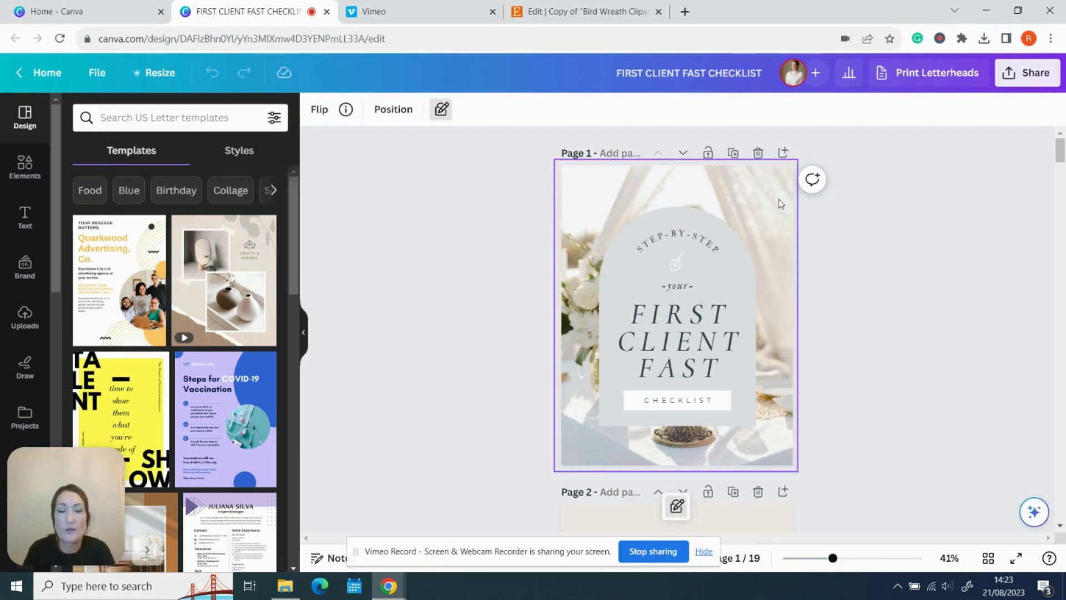
{"action": "scroll", "coordinate": [723, 355], "scroll_direction": "down", "scroll_amount": 3}
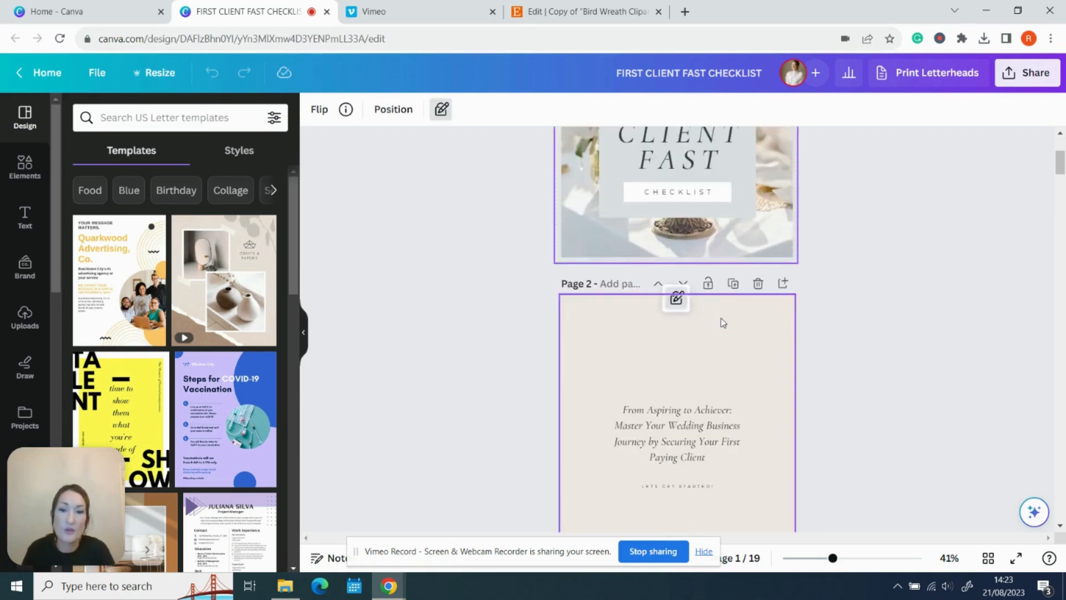
{"action": "scroll", "coordinate": [723, 322], "scroll_direction": "down", "scroll_amount": 2}
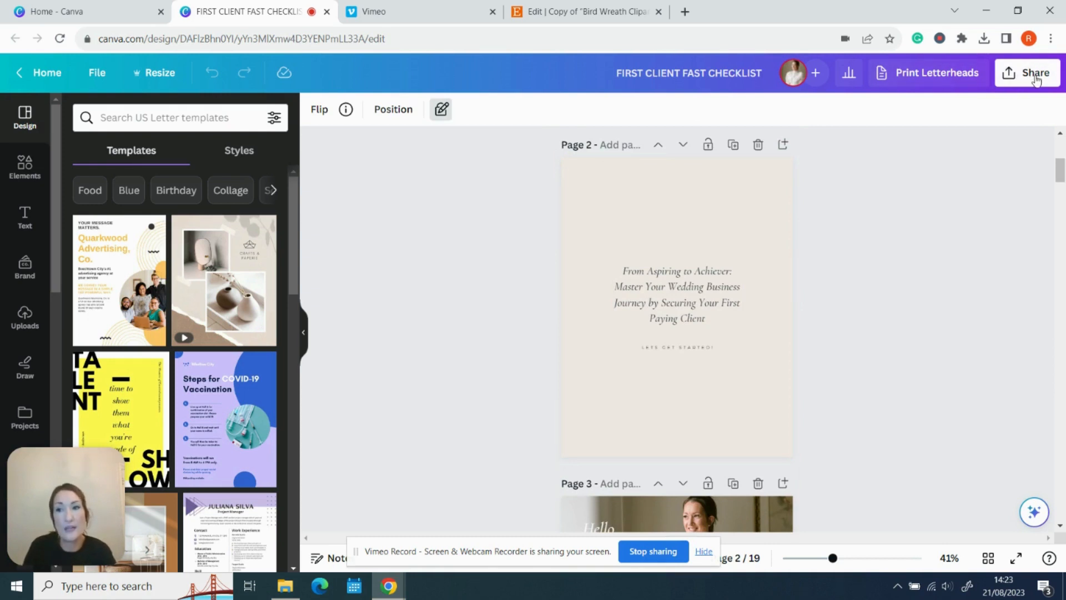
- Download all pages of the checklist design as a PDF Standard file
{"action": "left_click", "coordinate": [1036, 81]}
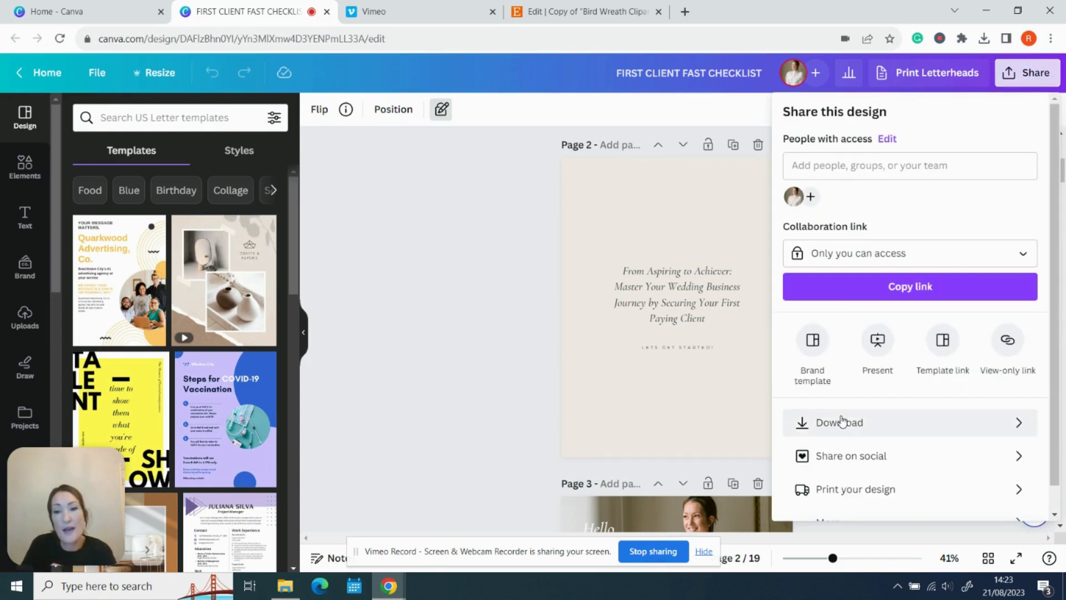
{"action": "left_click", "coordinate": [841, 422]}
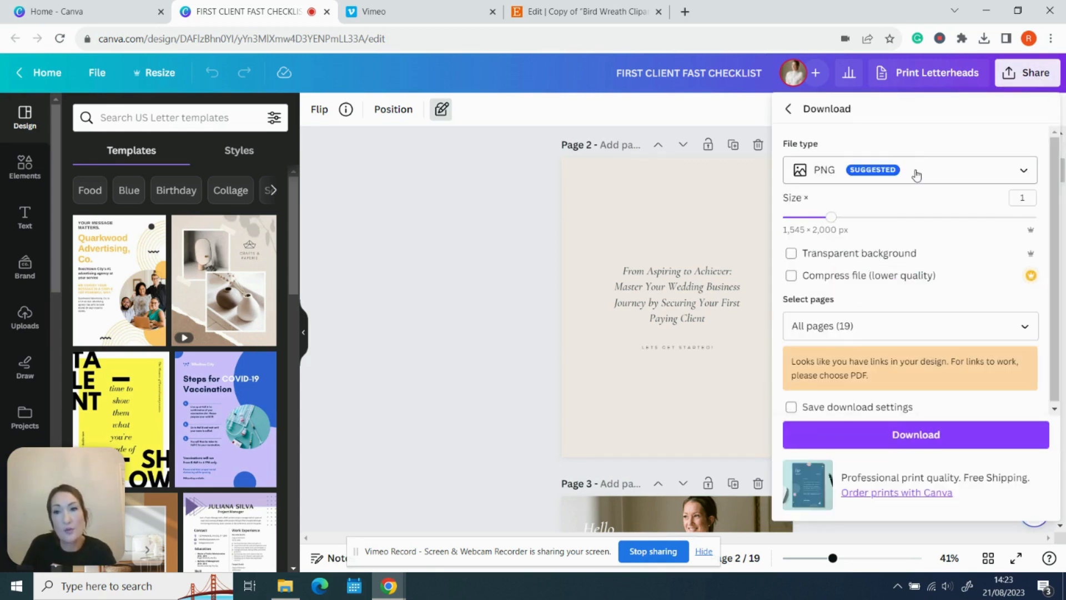
{"action": "left_click", "coordinate": [916, 176]}
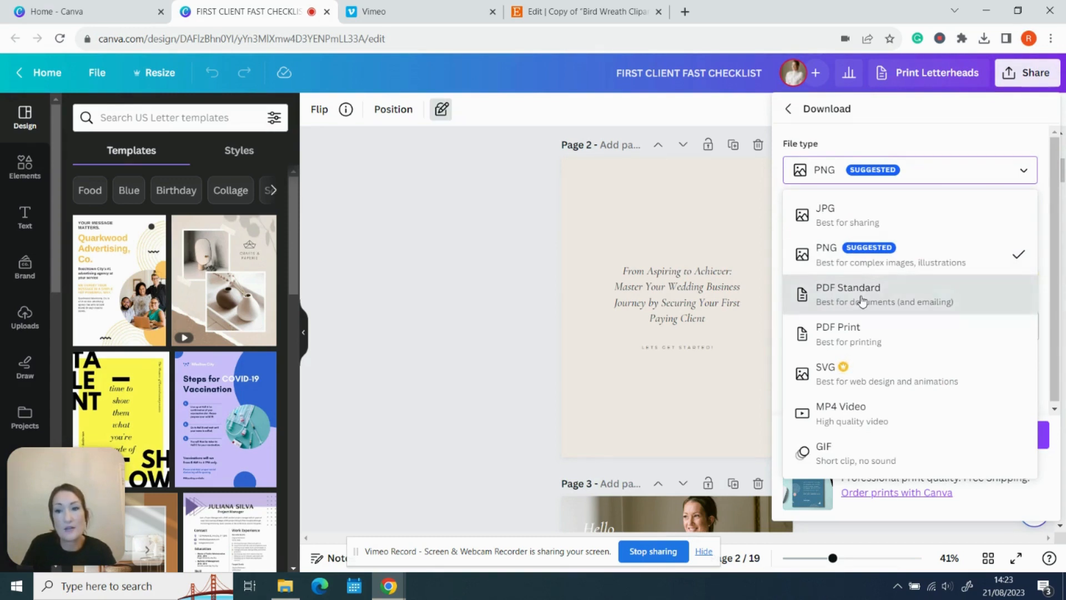
{"action": "left_click", "coordinate": [861, 300]}
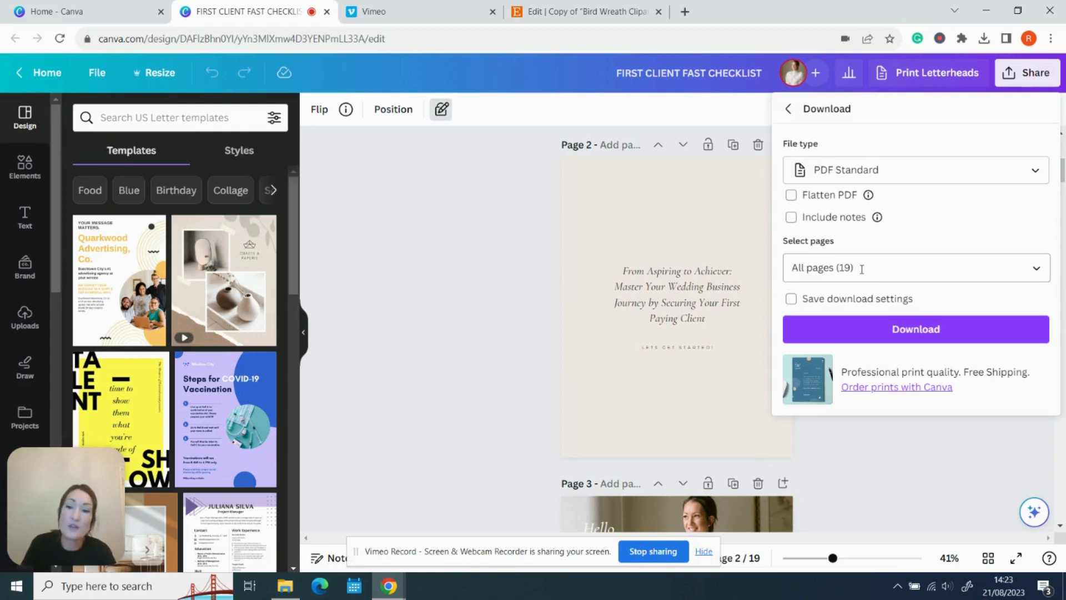
{"action": "left_click", "coordinate": [1033, 267]}
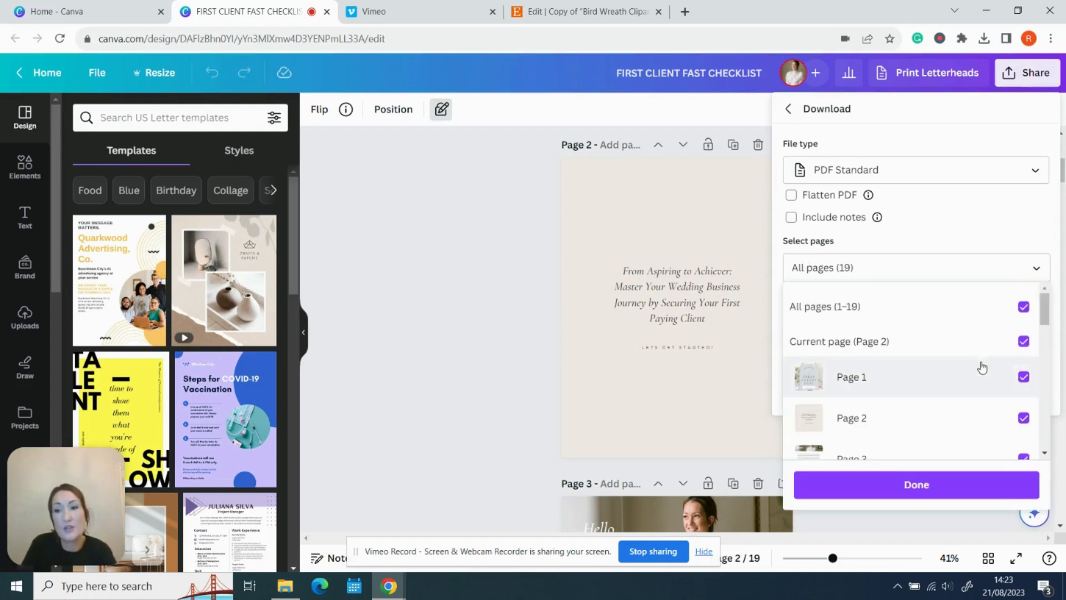
{"action": "left_click", "coordinate": [1036, 270]}
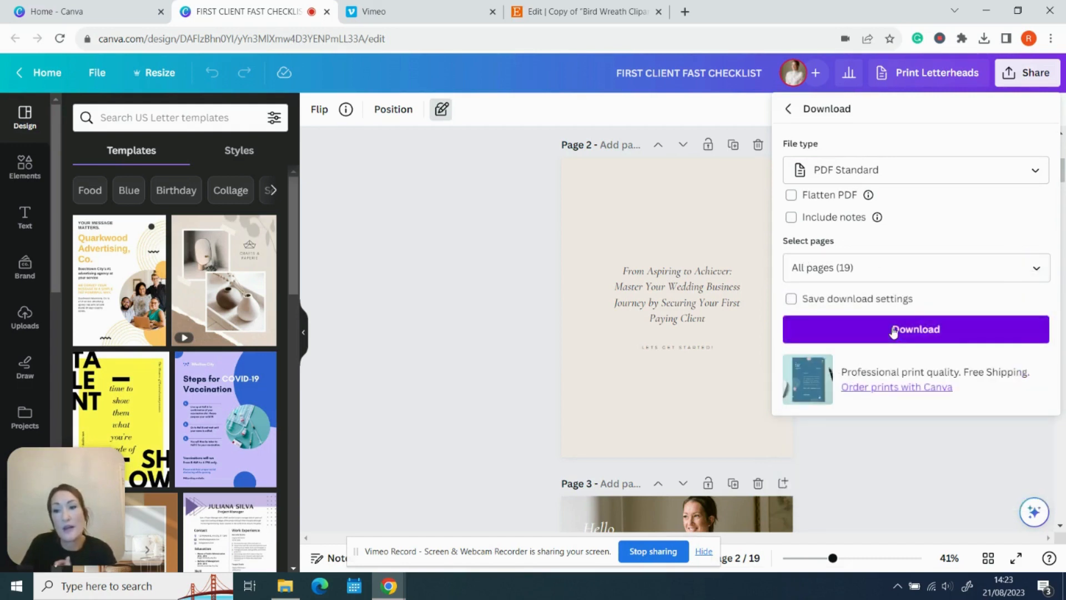
{"action": "left_click", "coordinate": [893, 330]}
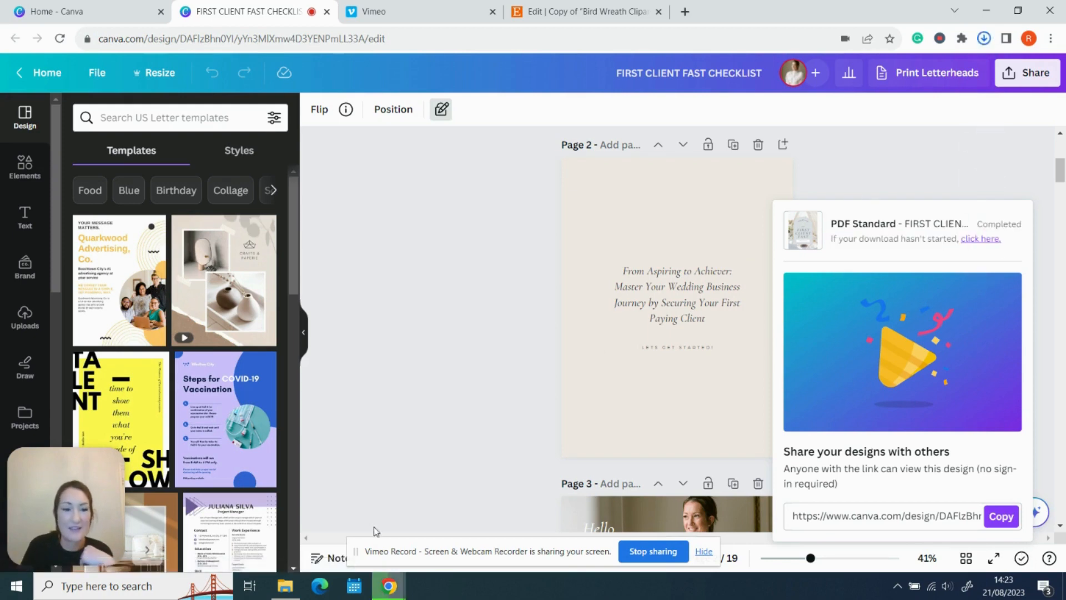
- Switch to File Explorer and locate the FIRST CLIENT FAST CHECKLIST PDF in the Downloads folder
{"action": "left_click", "coordinate": [284, 586]}
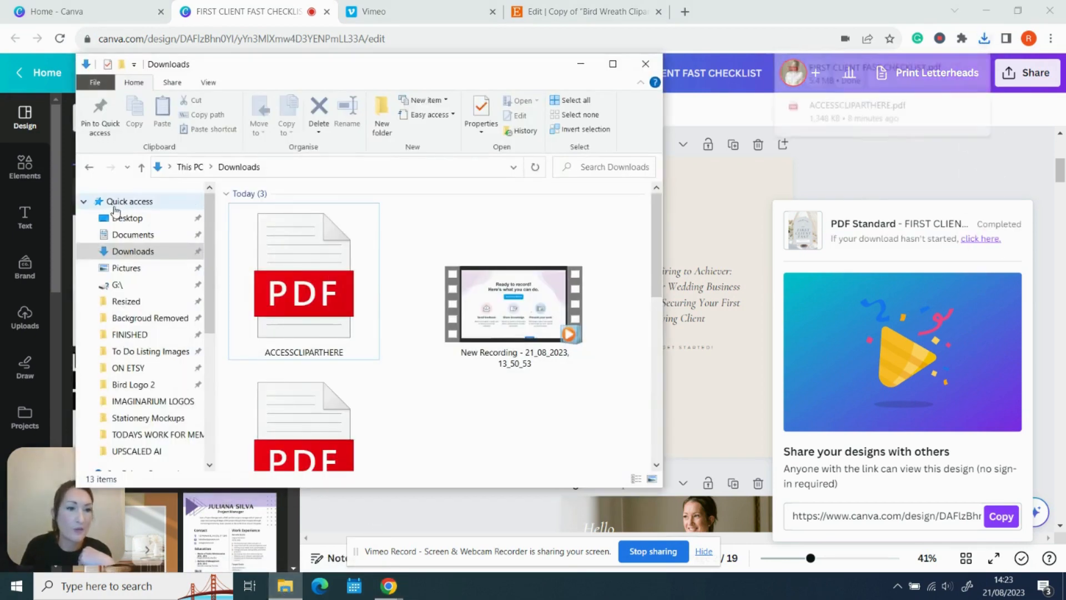
{"action": "left_click", "coordinate": [303, 281]}
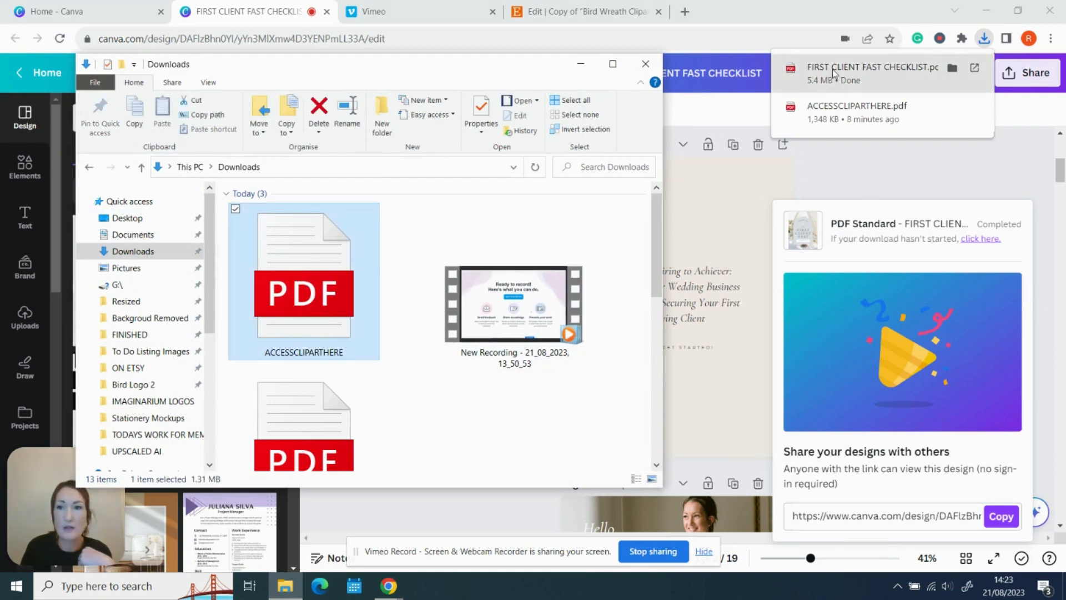
{"action": "left_click", "coordinate": [150, 236]}
{"action": "left_click", "coordinate": [149, 251]}
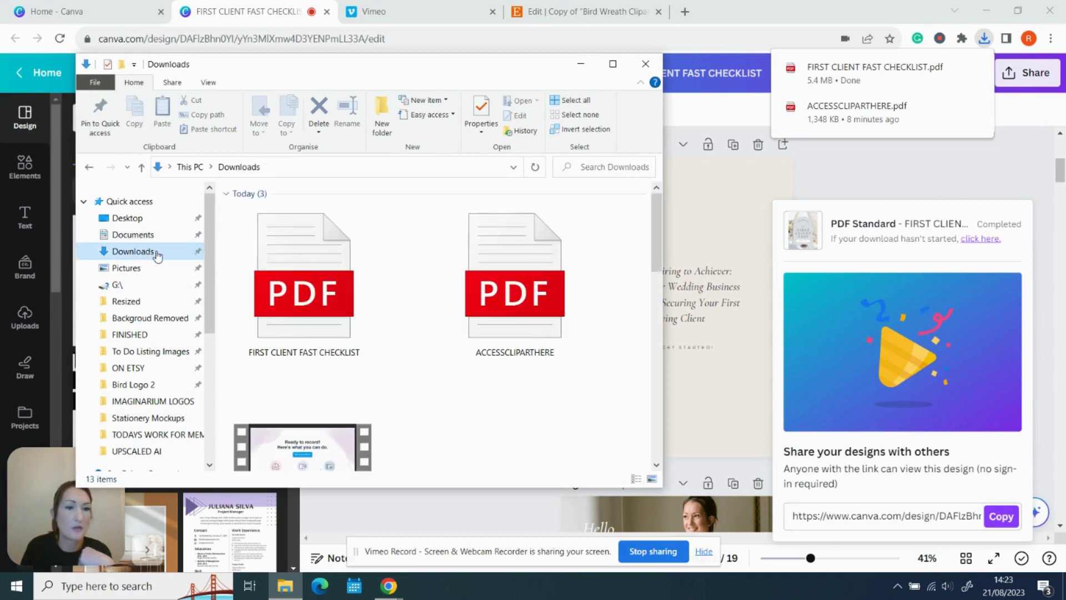
{"action": "left_click", "coordinate": [325, 261]}
{"action": "right_click", "coordinate": [325, 262]}
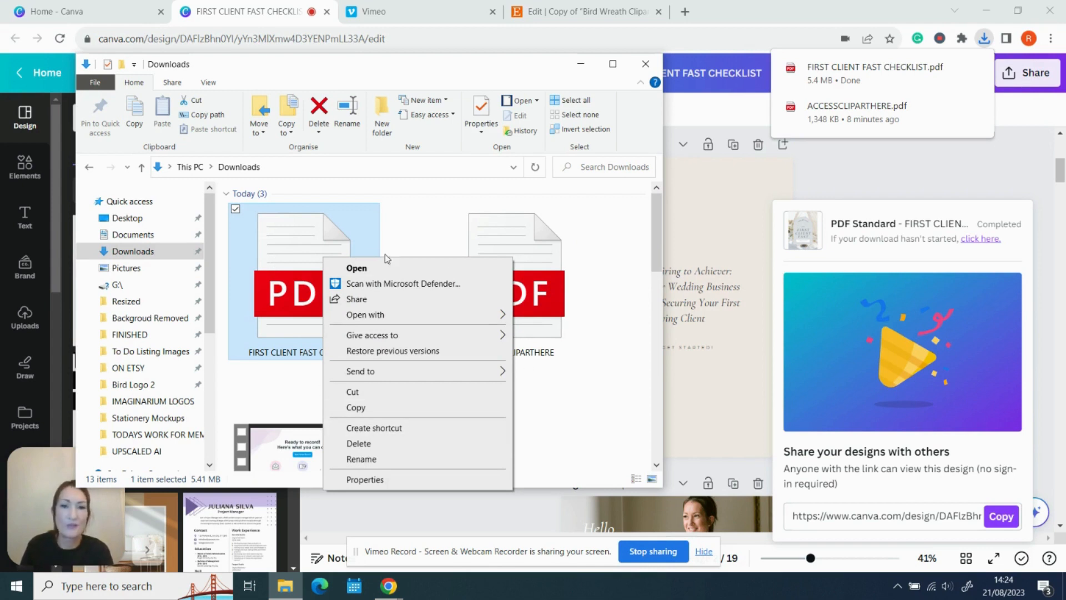
{"action": "left_click", "coordinate": [437, 249]}
{"action": "left_click", "coordinate": [331, 245]}
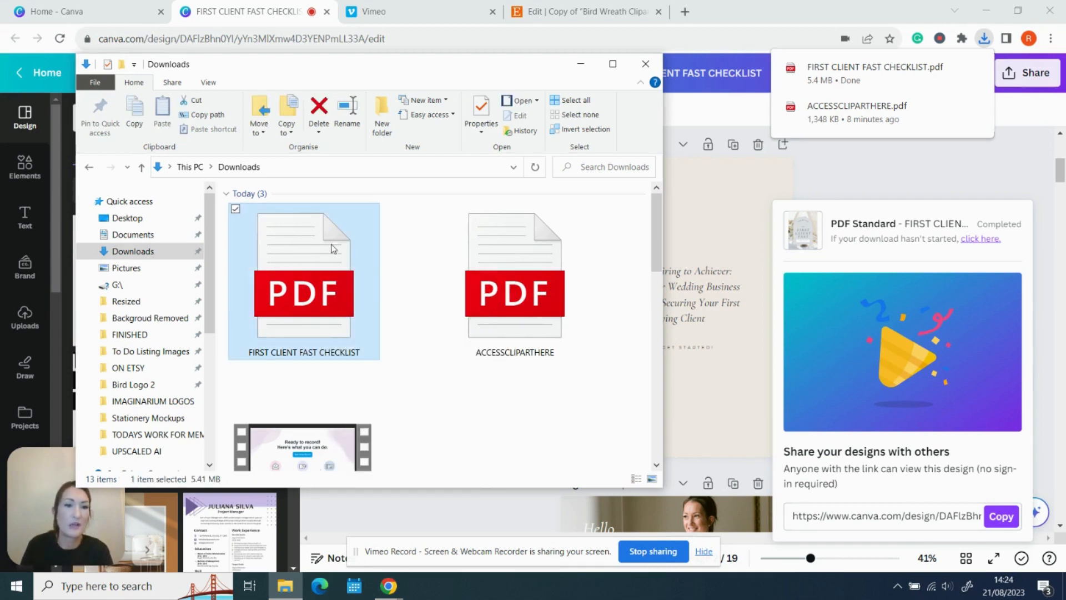
{"action": "left_click", "coordinate": [406, 240]}
- Switch to the copied bird wreath listing on Etsy and examine its photos, thumbnail and digital files sections, including the supported file types
{"action": "left_click", "coordinate": [539, 17]}
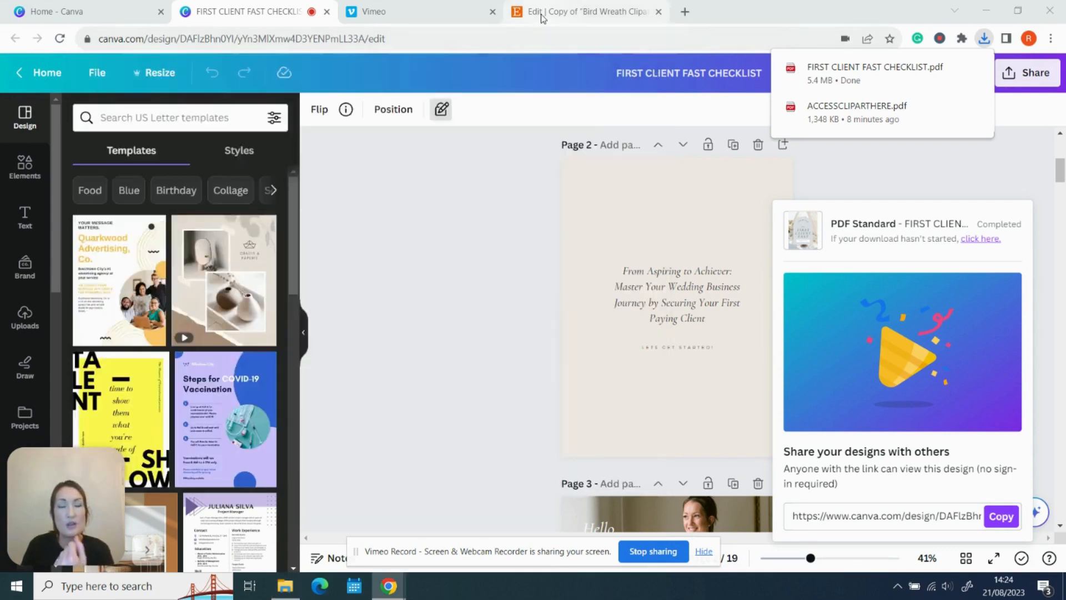
{"action": "left_click", "coordinate": [539, 17]}
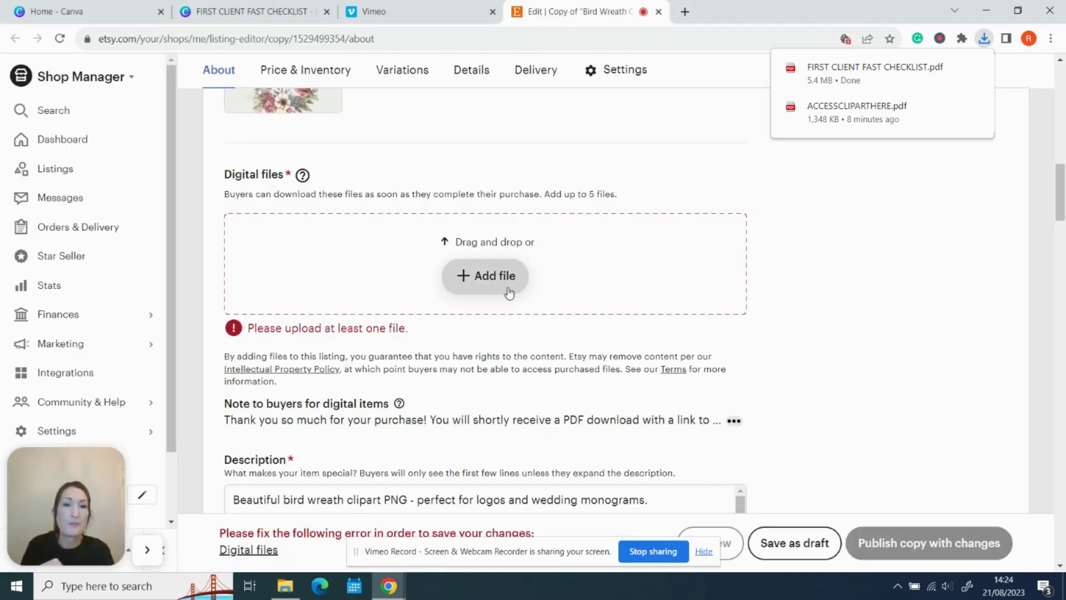
{"action": "scroll", "coordinate": [507, 291], "scroll_direction": "up", "scroll_amount": 10}
{"action": "mouse_move", "coordinate": [435, 242]}
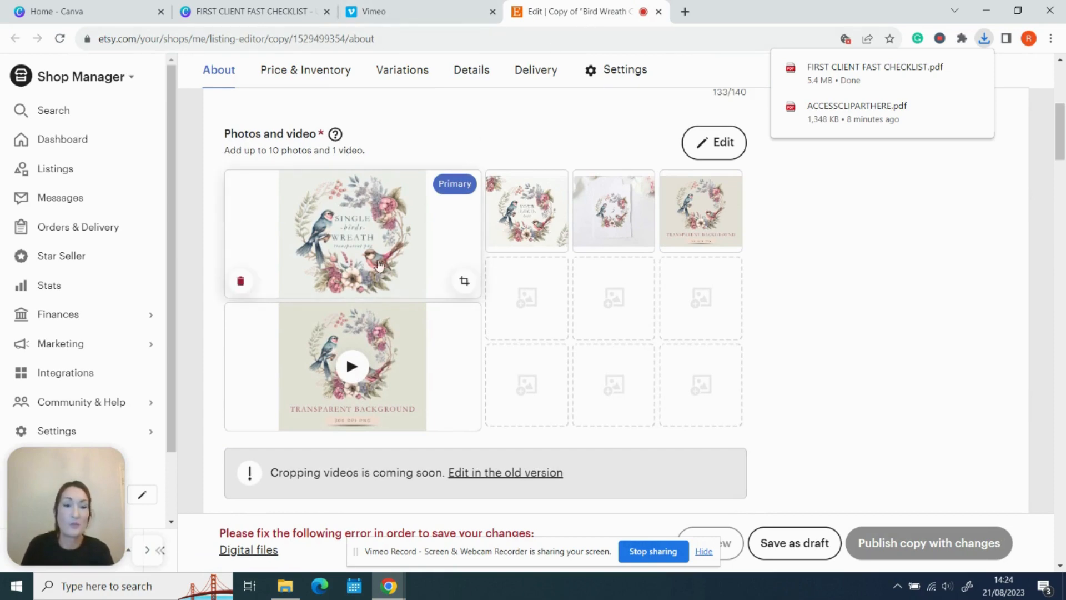
{"action": "scroll", "coordinate": [383, 267], "scroll_direction": "down", "scroll_amount": 4}
{"action": "scroll", "coordinate": [383, 267], "scroll_direction": "down", "scroll_amount": 3}
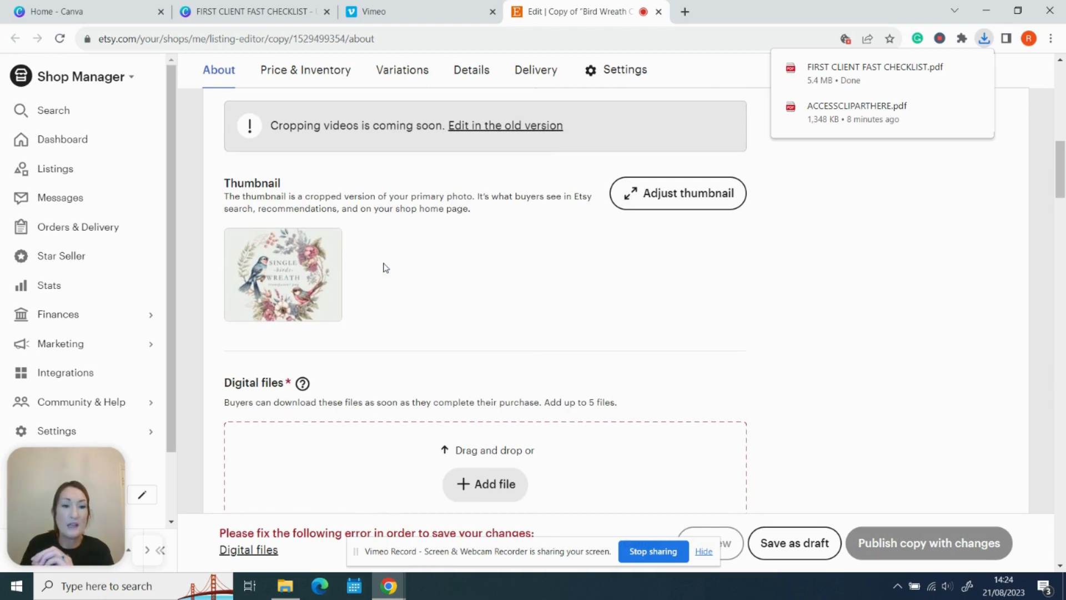
{"action": "scroll", "coordinate": [458, 256], "scroll_direction": "down", "scroll_amount": 3}
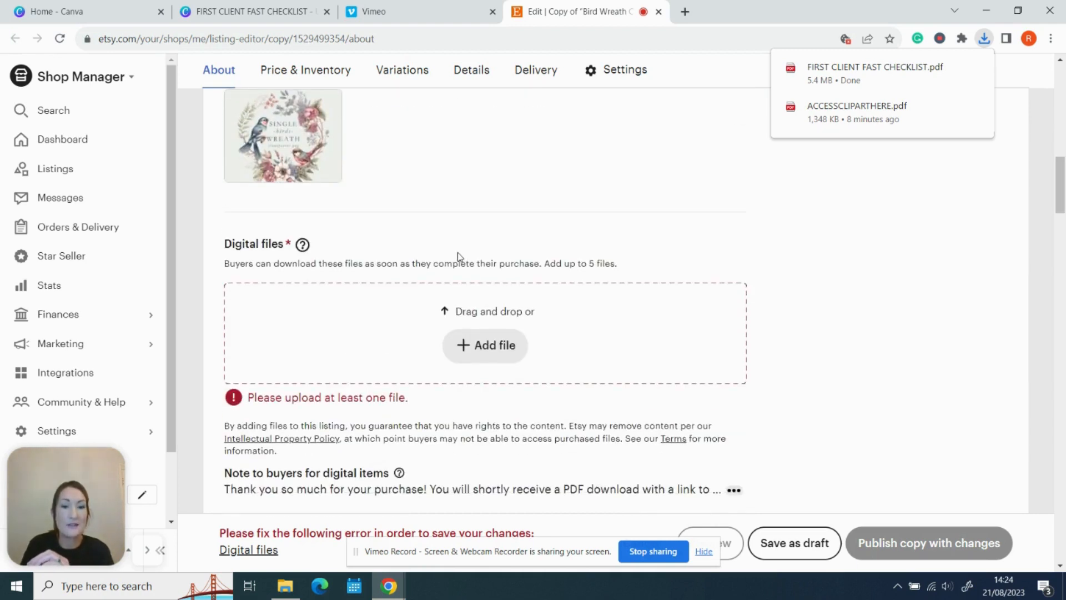
{"action": "mouse_move", "coordinate": [302, 244]}
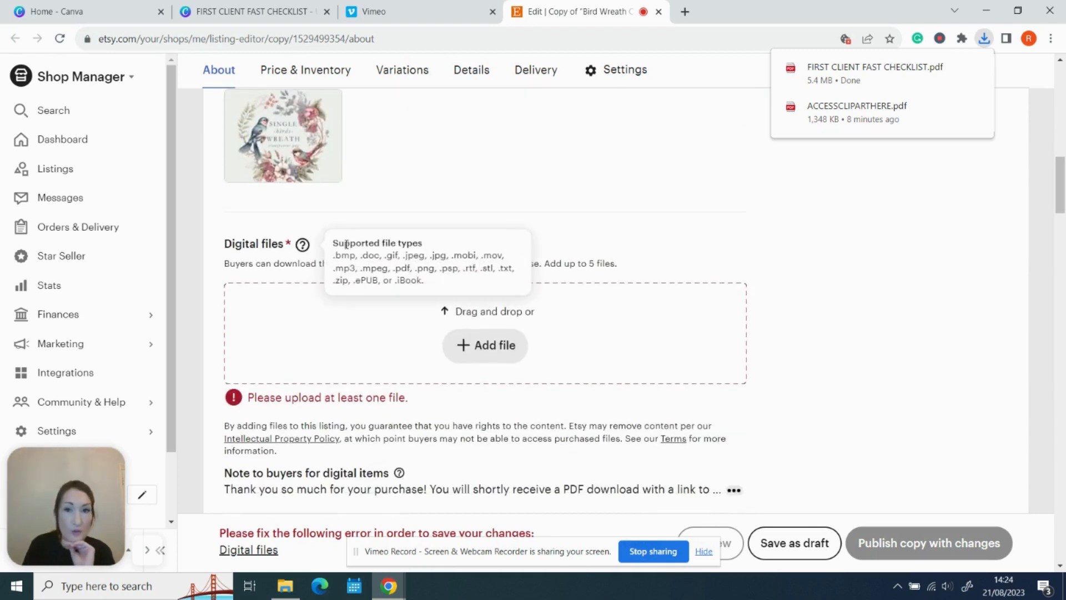
{"action": "scroll", "coordinate": [311, 244], "scroll_direction": "up", "scroll_amount": 4}
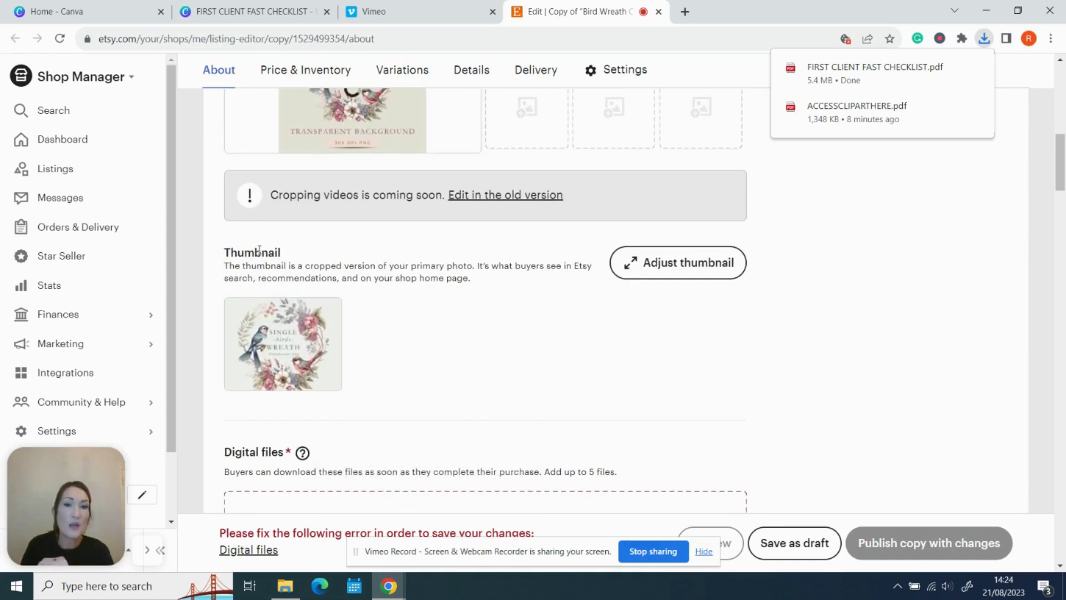
{"action": "scroll", "coordinate": [507, 257], "scroll_direction": "up", "scroll_amount": 5}
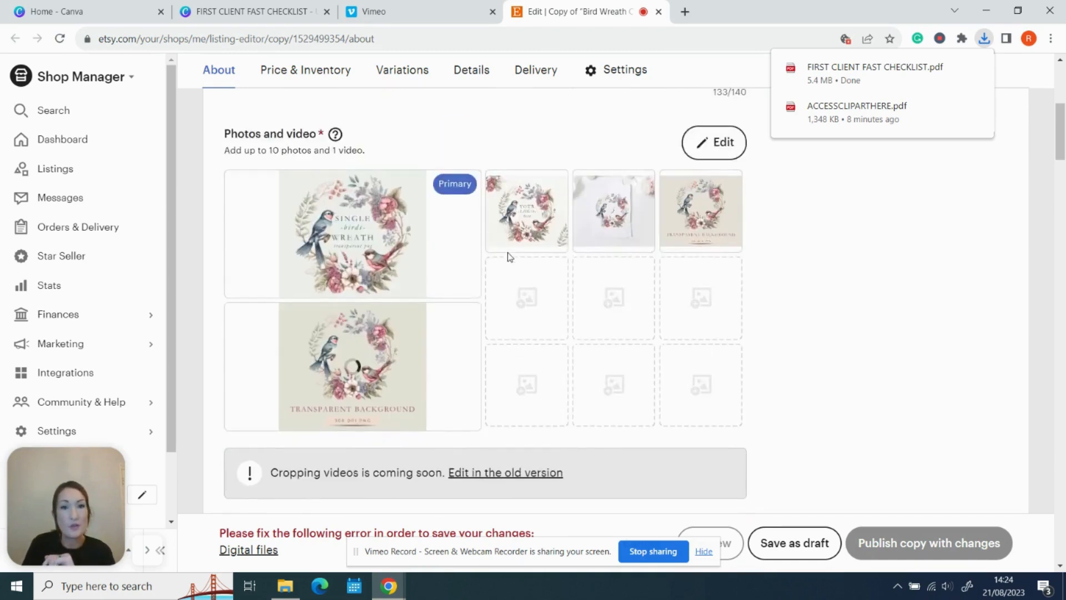
{"action": "scroll", "coordinate": [510, 257], "scroll_direction": "up", "scroll_amount": 4}
{"action": "scroll", "coordinate": [509, 257], "scroll_direction": "down", "scroll_amount": 10}
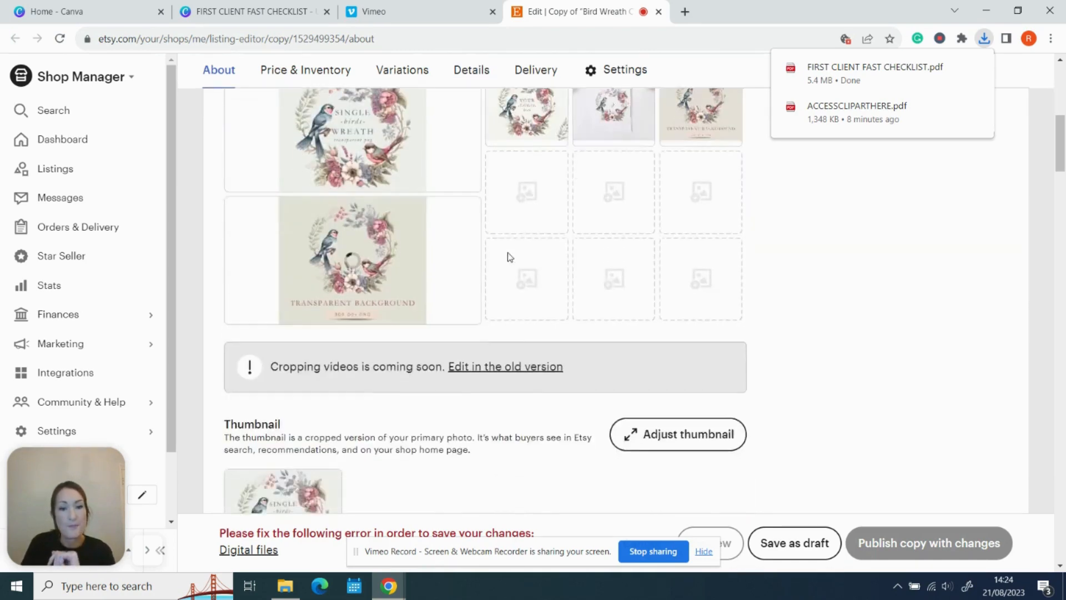
{"action": "scroll", "coordinate": [509, 255], "scroll_direction": "down", "scroll_amount": 1}
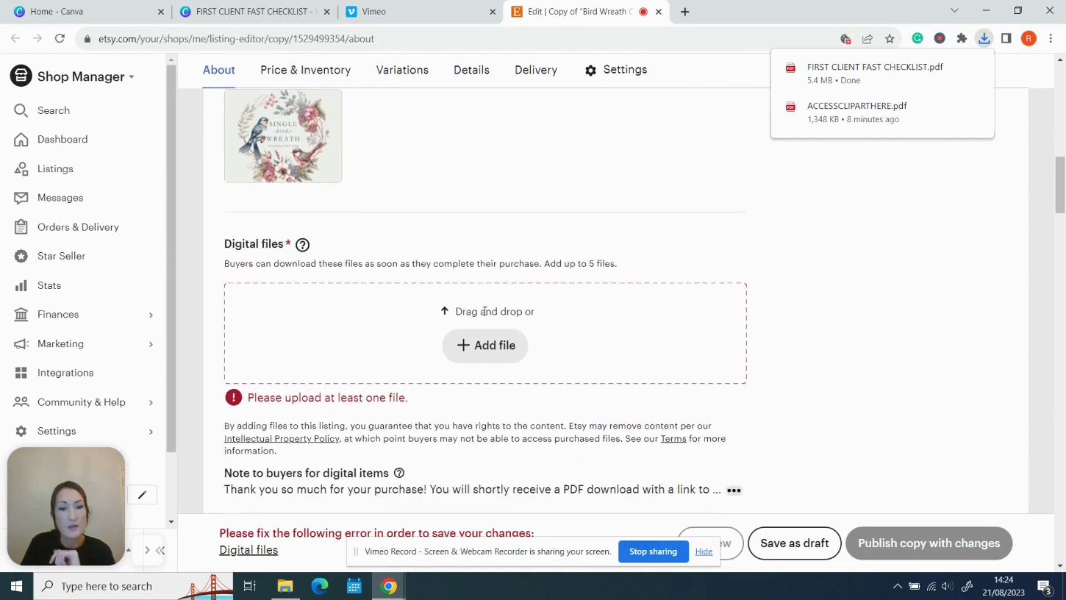
- Upload the FIRST CLIENT FAST CHECKLIST PDF from the Downloads folder as the listing's digital file
{"action": "left_click", "coordinate": [489, 351]}
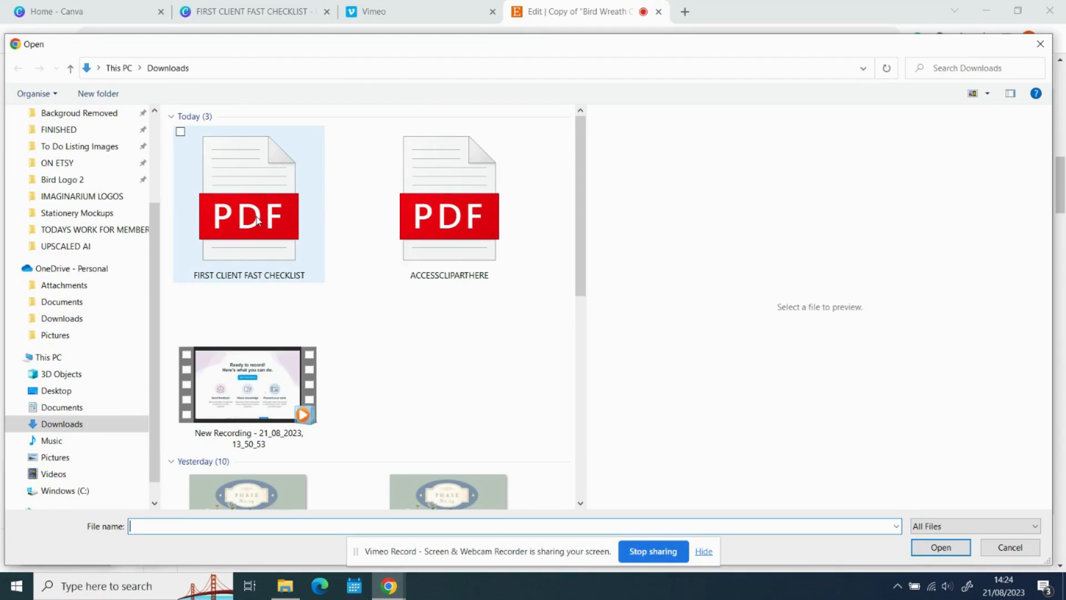
{"action": "left_click", "coordinate": [255, 217]}
{"action": "right_click", "coordinate": [255, 216]}
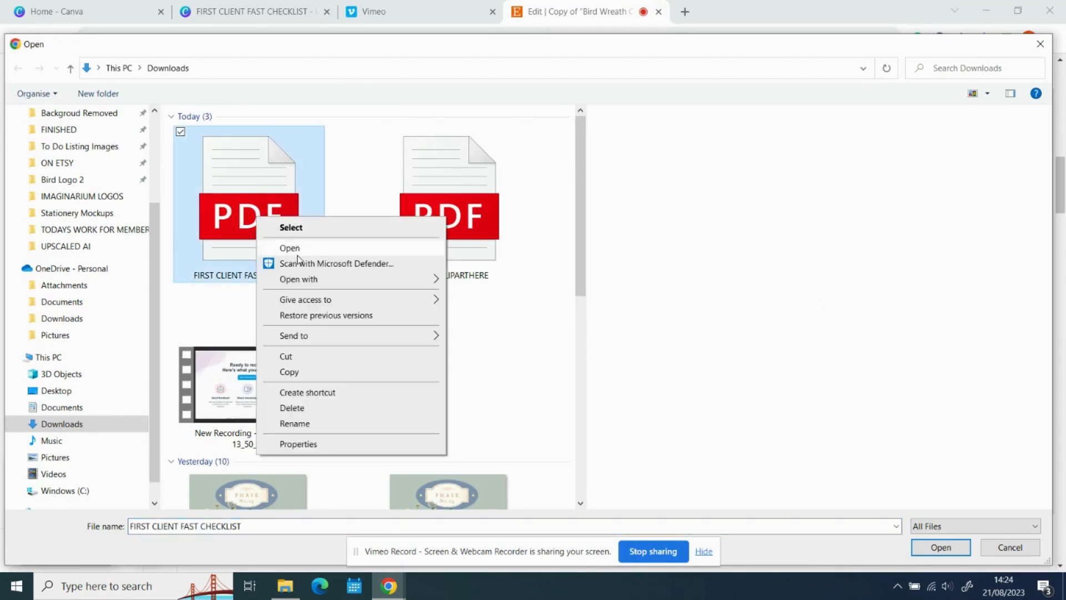
{"action": "left_click", "coordinate": [319, 424]}
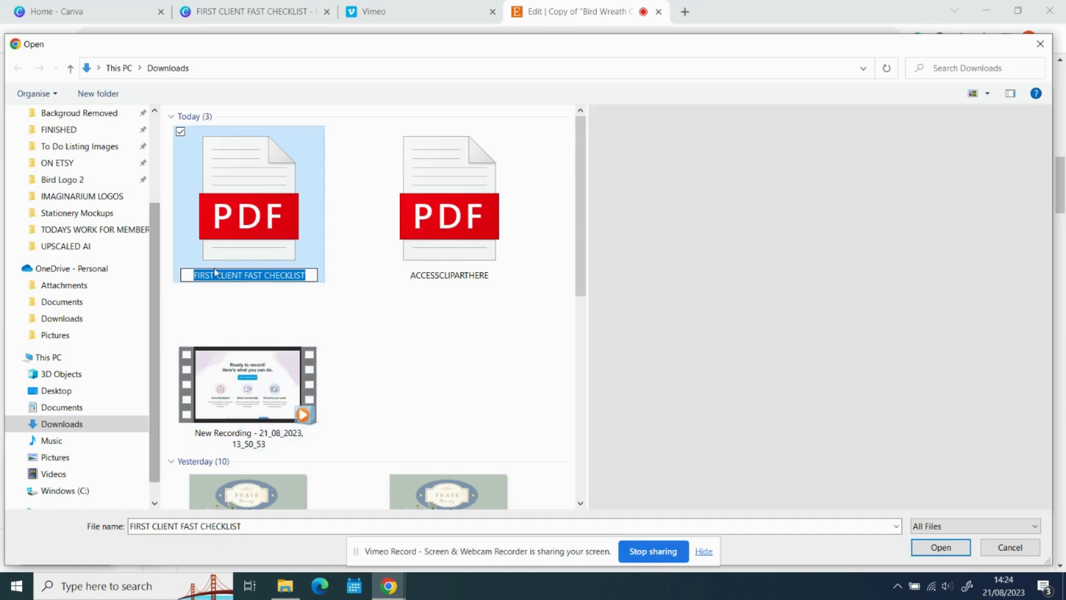
{"action": "left_click", "coordinate": [303, 222]}
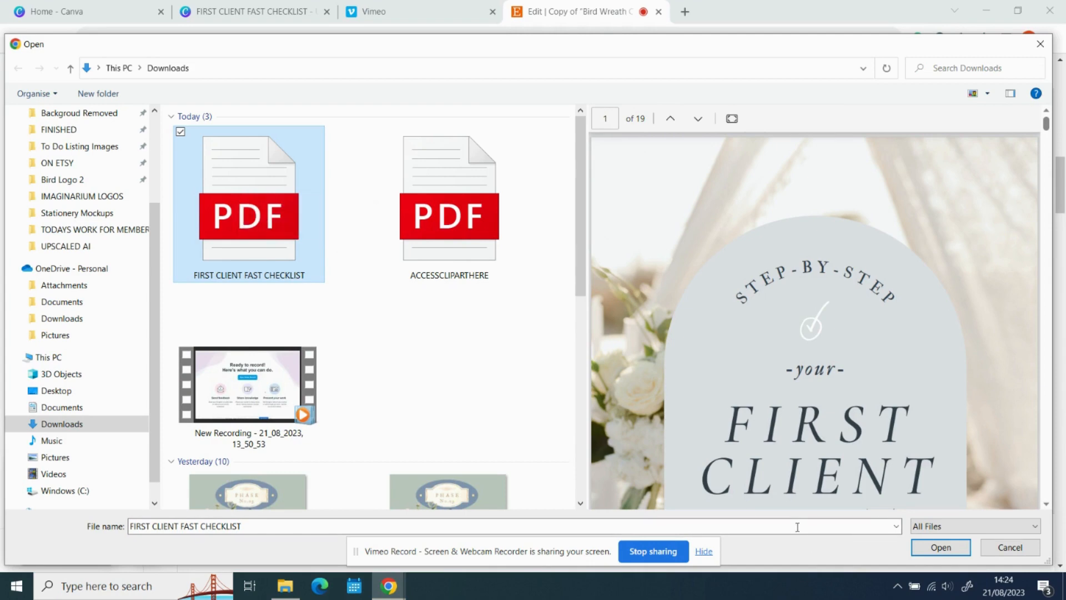
{"action": "left_click", "coordinate": [939, 548]}
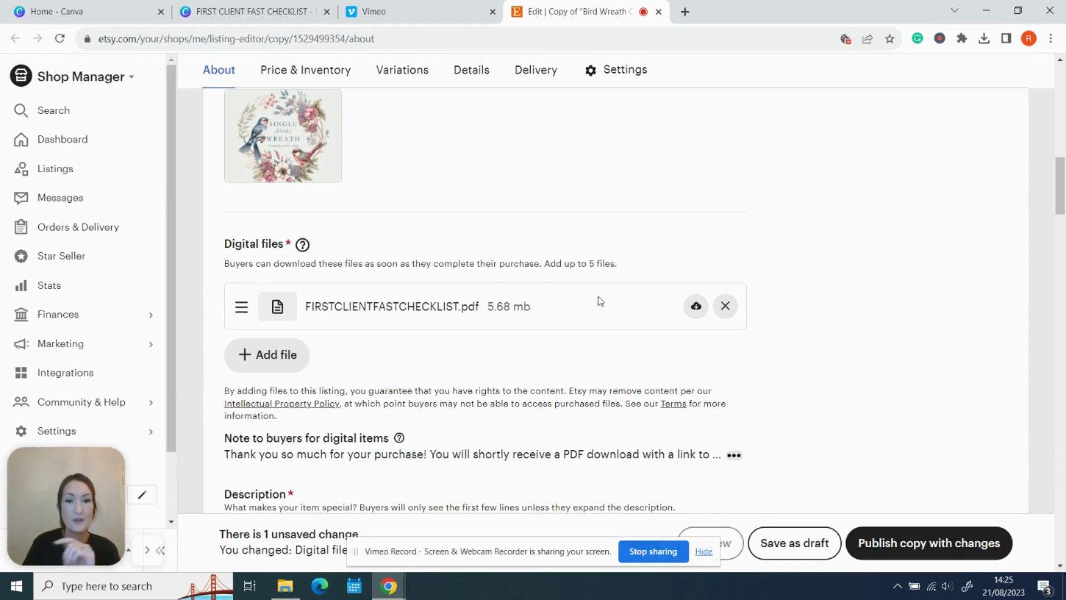
- Look through the listing's note to buyers and its description text
{"action": "scroll", "coordinate": [523, 297], "scroll_direction": "down", "scroll_amount": 3}
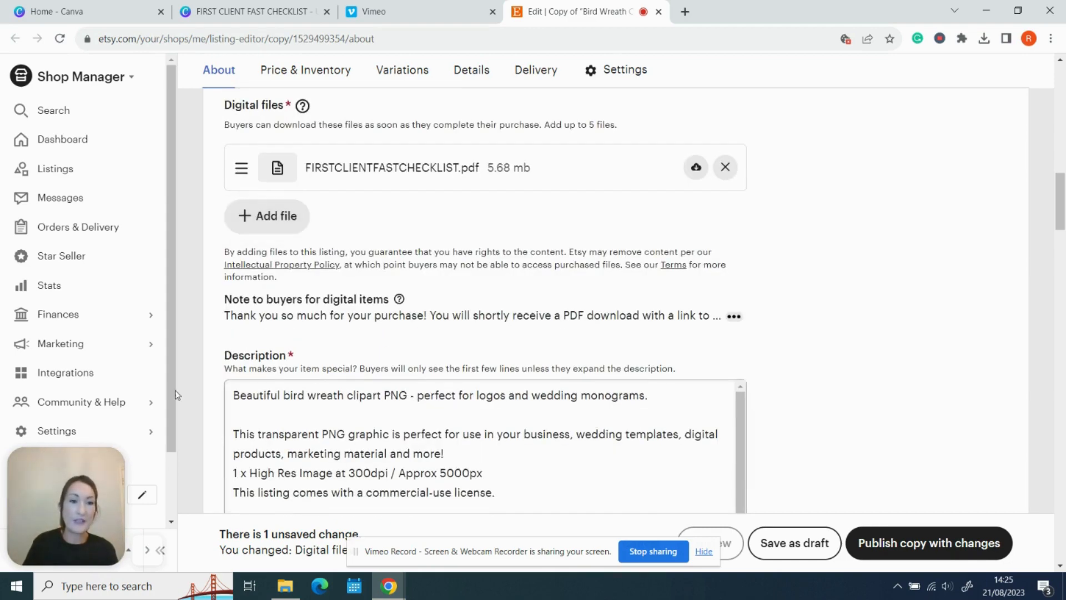
{"action": "scroll", "coordinate": [504, 416], "scroll_direction": "down", "scroll_amount": 3}
{"action": "scroll", "coordinate": [838, 300], "scroll_direction": "down", "scroll_amount": 5}
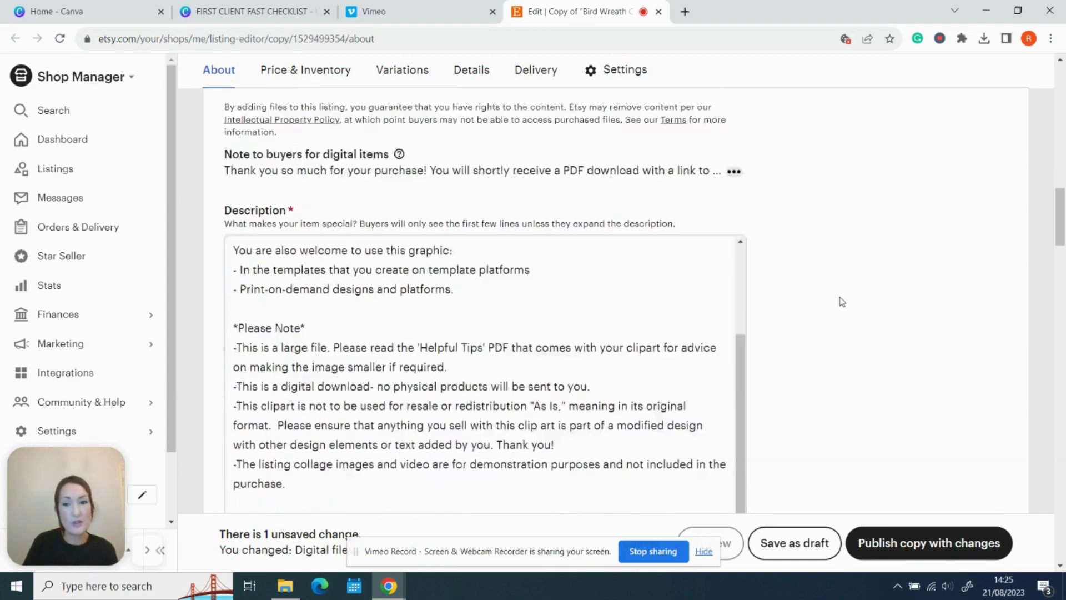
- Look over the listing's category, core details, variations and description sections, and return to its title
{"action": "scroll", "coordinate": [845, 299], "scroll_direction": "down", "scroll_amount": 15}
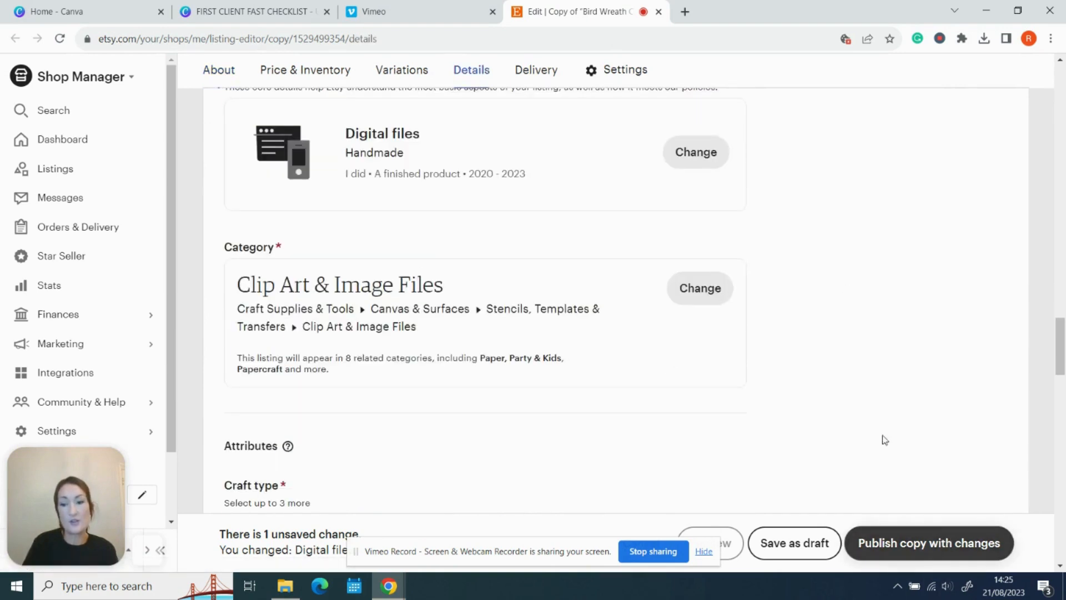
{"action": "scroll", "coordinate": [841, 256], "scroll_direction": "up", "scroll_amount": 5}
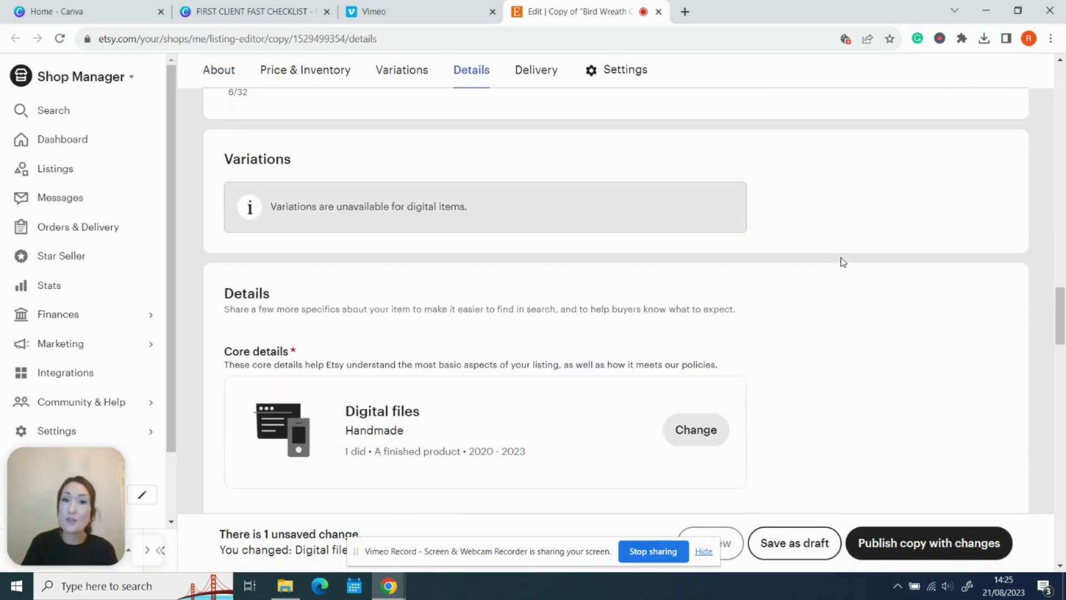
{"action": "scroll", "coordinate": [848, 260], "scroll_direction": "up", "scroll_amount": 20}
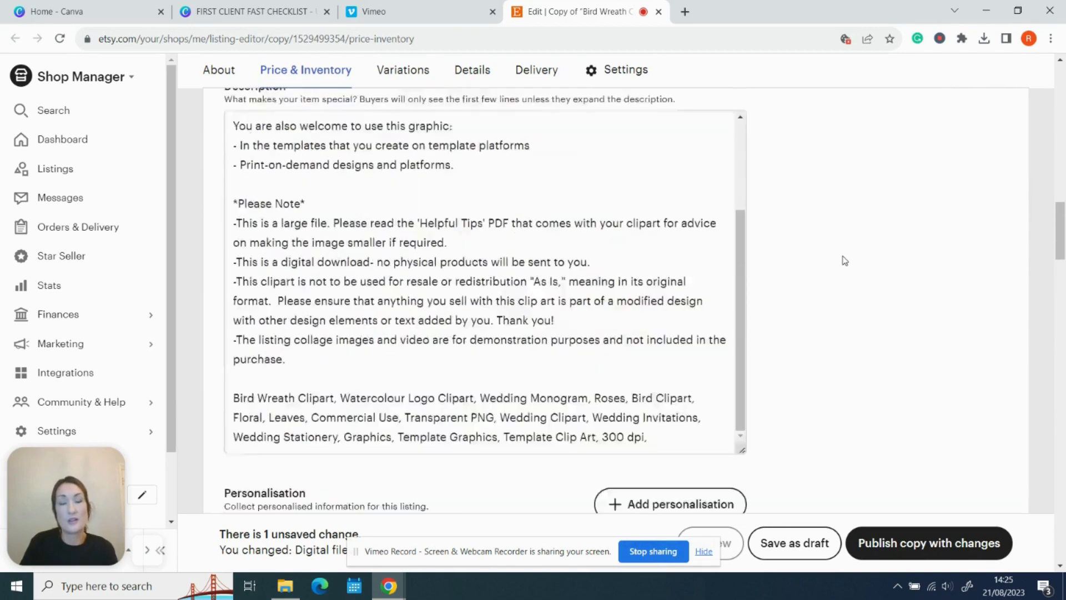
{"action": "scroll", "coordinate": [844, 261], "scroll_direction": "up", "scroll_amount": 10}
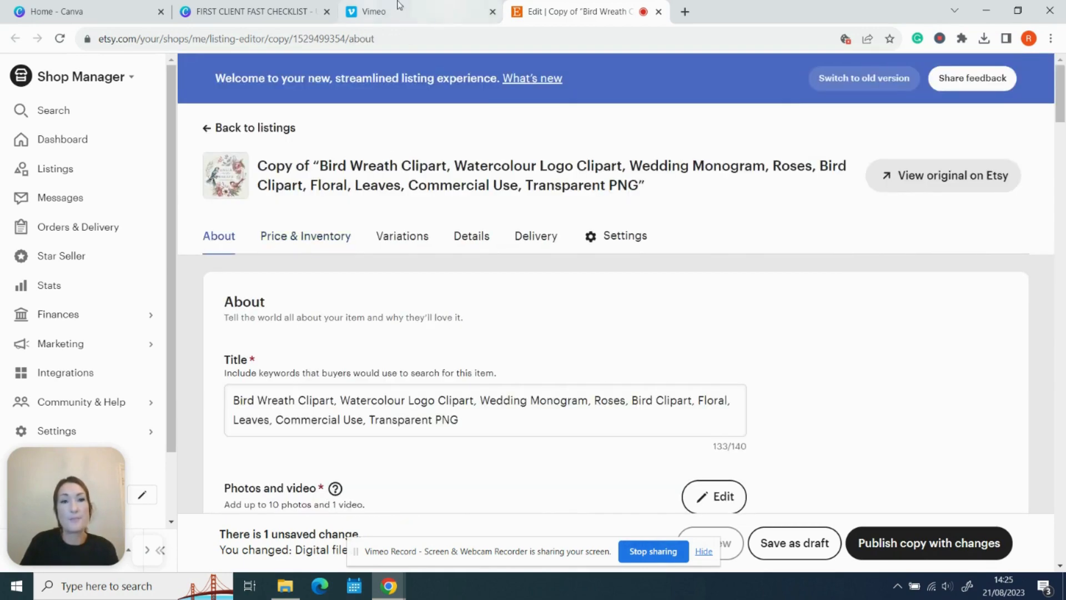
- Switch to the FIRST CLIENT FAST CHECKLIST design in Canva and dismiss its completed PDF download notice
{"action": "left_click", "coordinate": [387, 16]}
{"action": "left_click", "coordinate": [556, 15]}
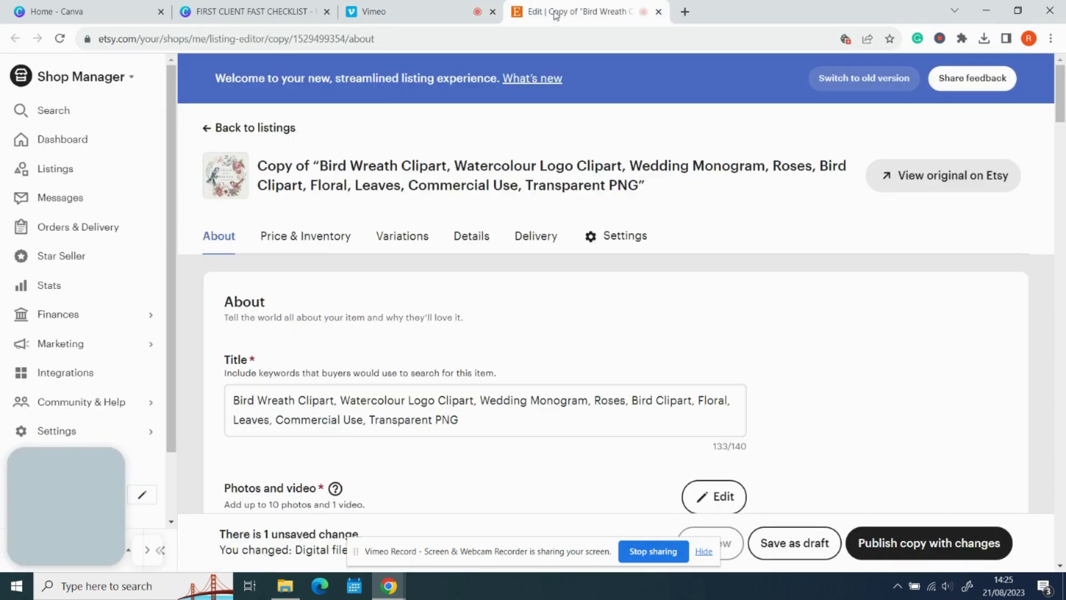
{"action": "left_click", "coordinate": [387, 16]}
{"action": "left_click", "coordinate": [241, 13]}
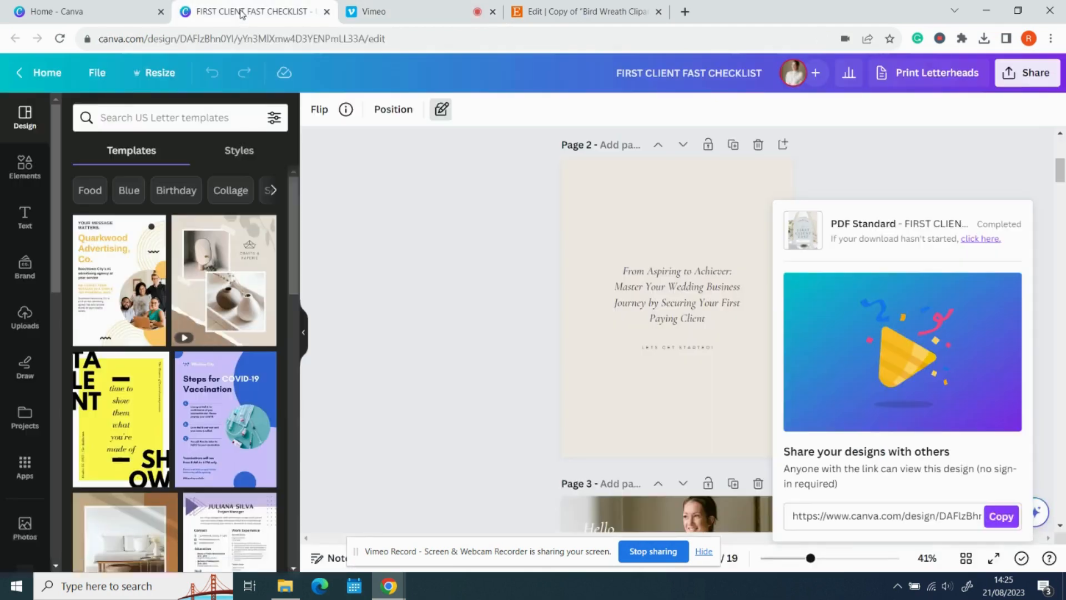
{"action": "left_click", "coordinate": [1000, 178]}
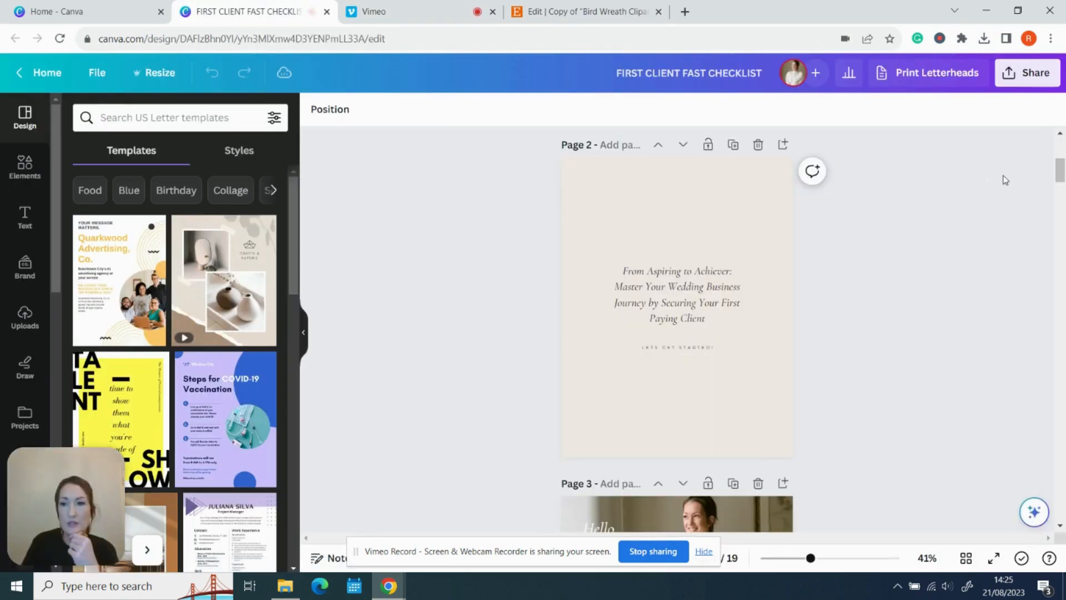
{"action": "left_click", "coordinate": [716, 234]}
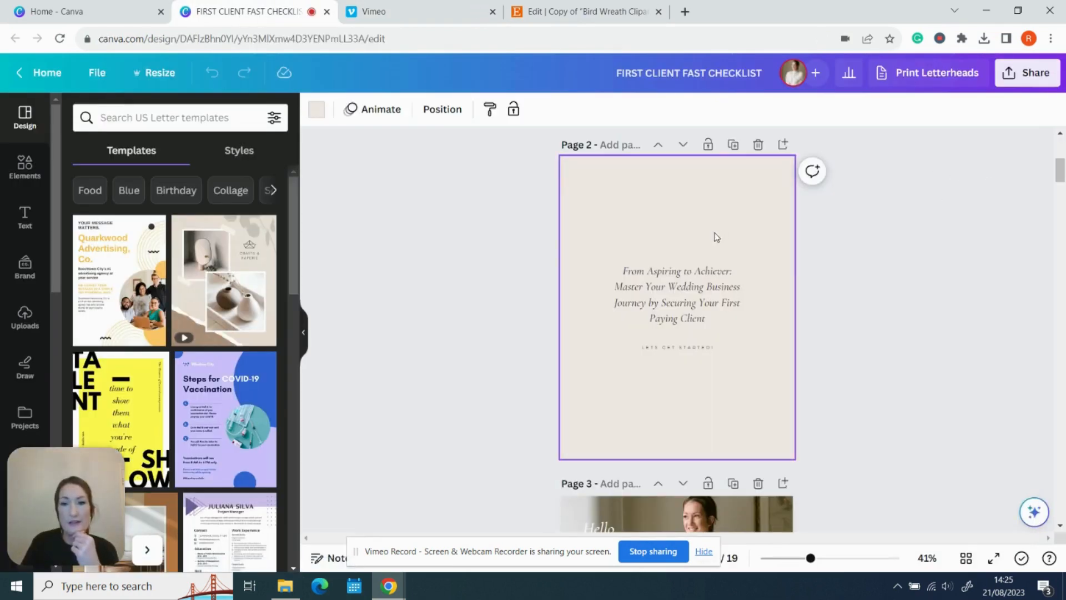
{"action": "left_click", "coordinate": [858, 237]}
{"action": "left_click", "coordinate": [768, 203]}
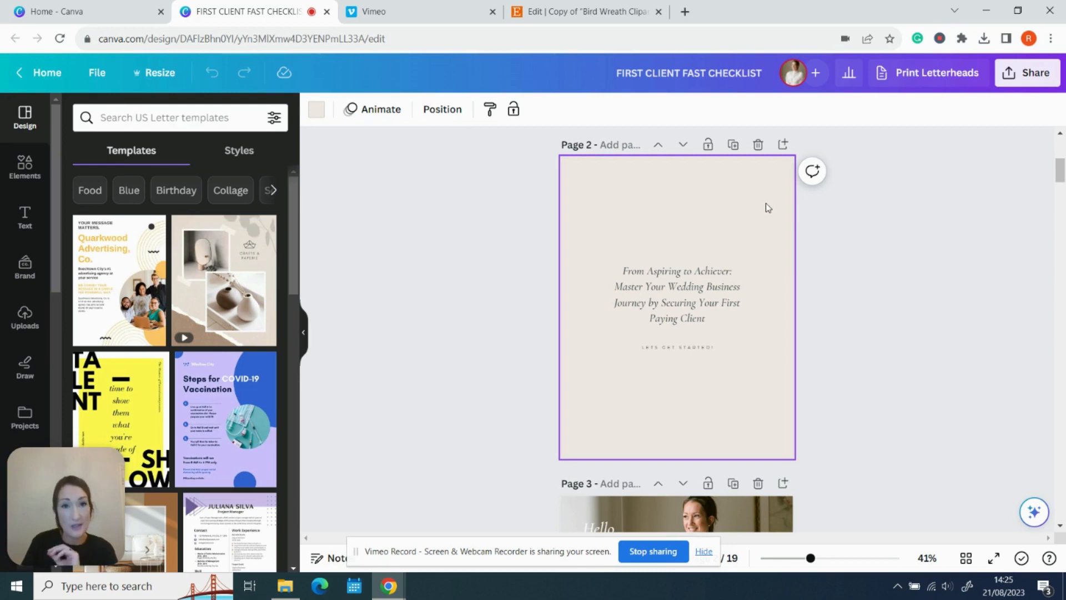
{"action": "left_click", "coordinate": [877, 197]}
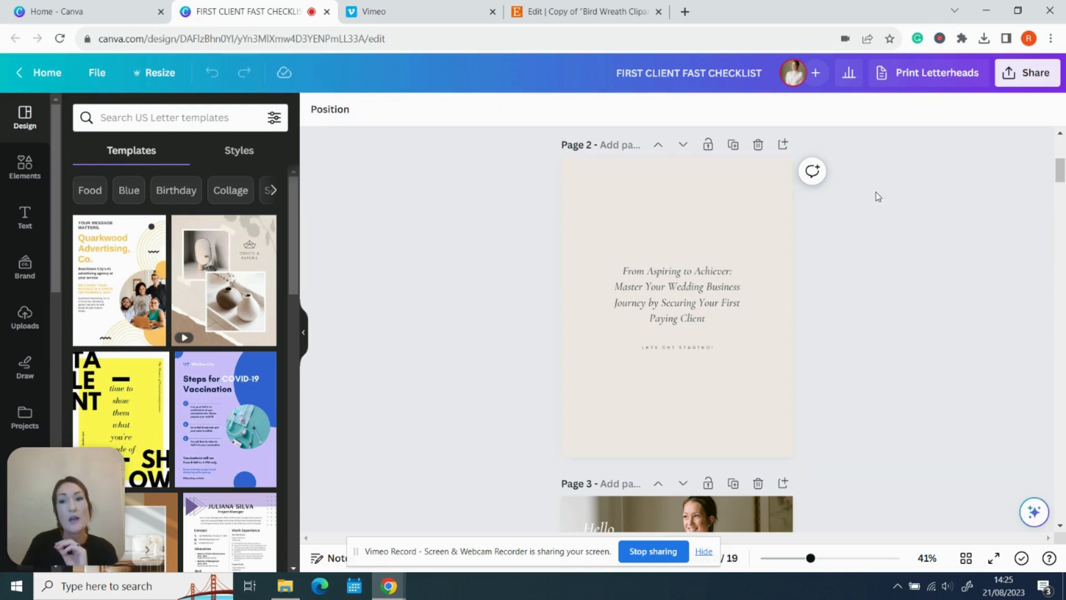
{"action": "left_click", "coordinate": [737, 176]}
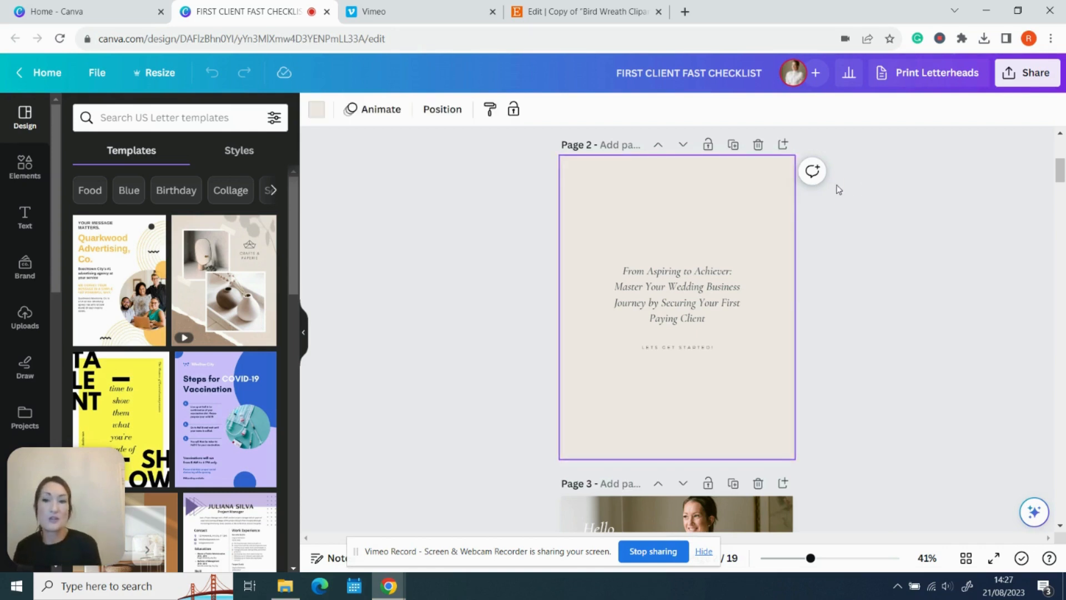
- Leave the checklist design for the Canva home page, and open Google Drive in a new browser tab
{"action": "left_click", "coordinate": [47, 73]}
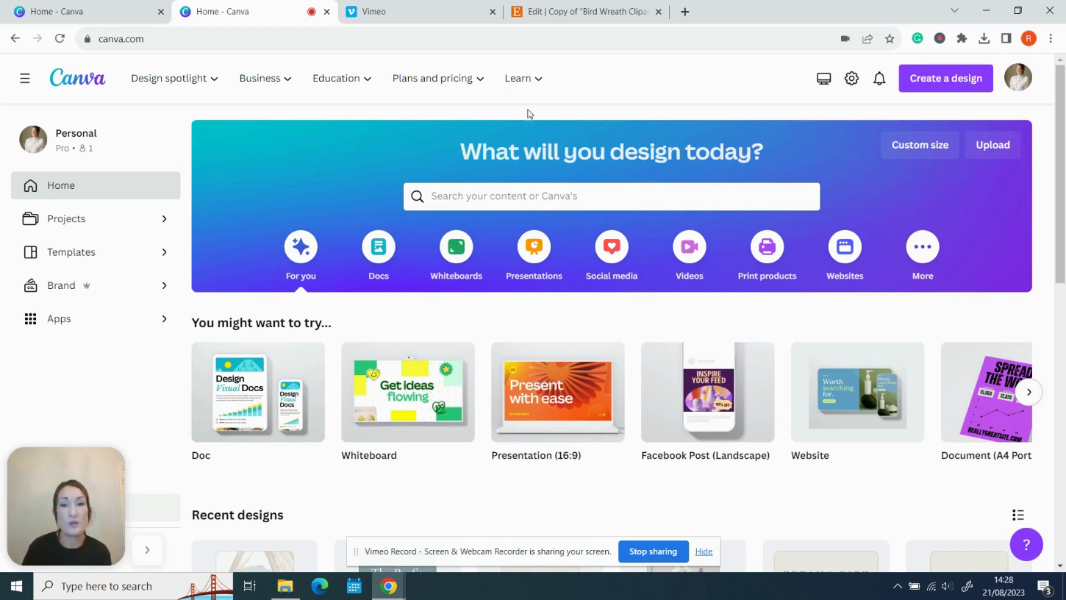
{"action": "left_click", "coordinate": [685, 12]}
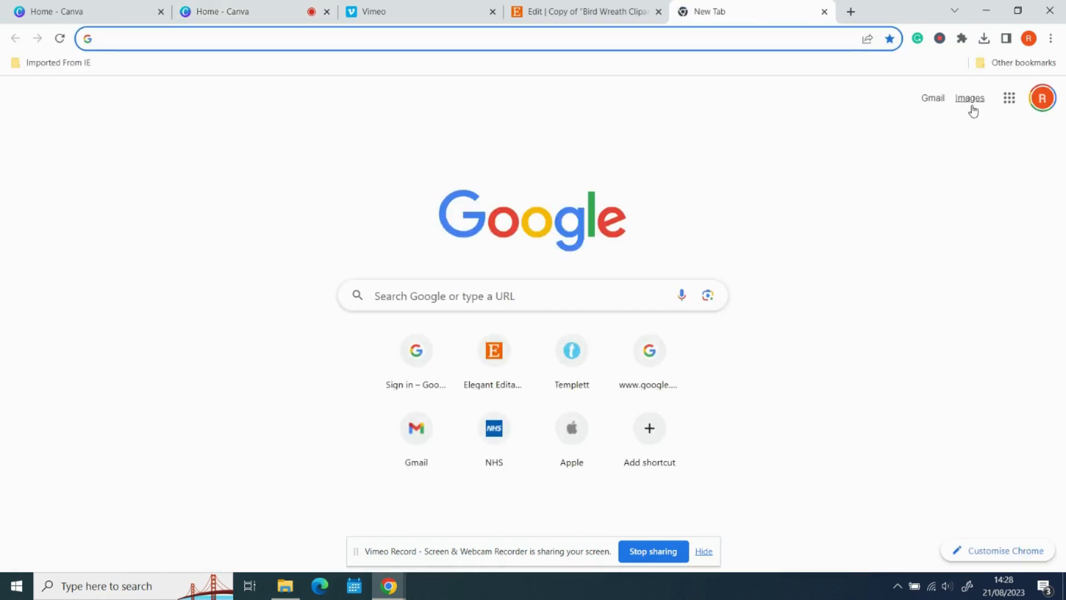
{"action": "left_click", "coordinate": [1008, 98]}
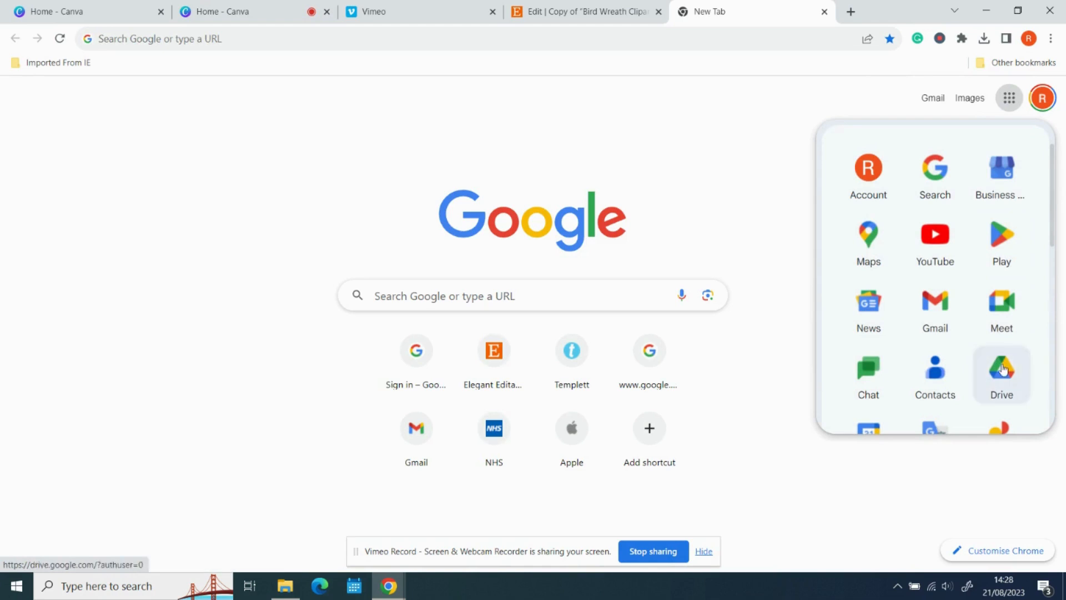
{"action": "left_click", "coordinate": [992, 355]}
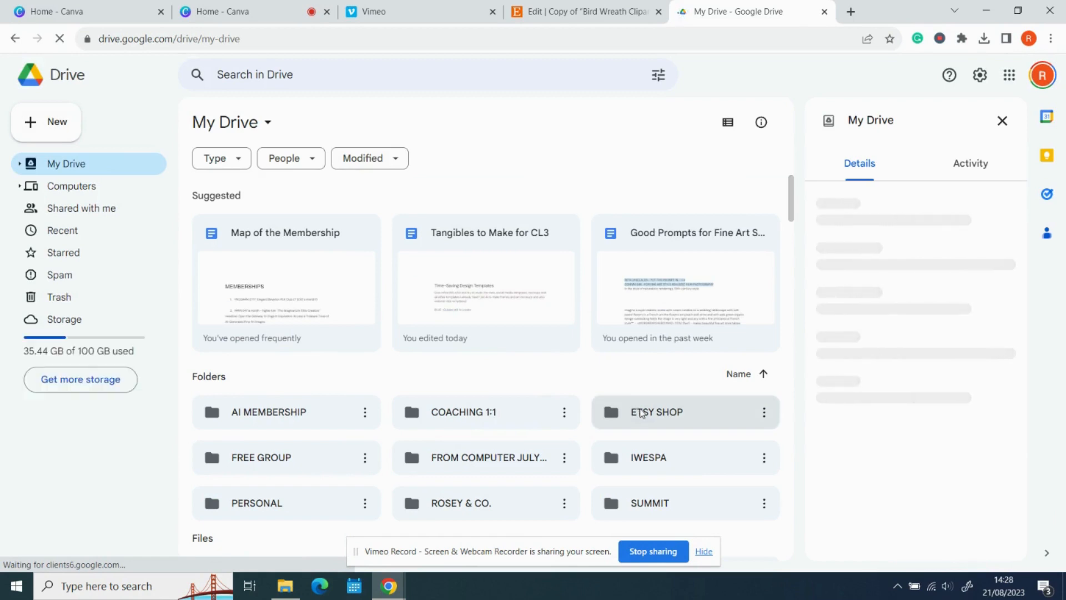
- Open the Autumn Rose Wreath Clipart folder inside ETSY SHOP, LISTINGS, No. 02 Autumn Wreaths
{"action": "left_click", "coordinate": [664, 416]}
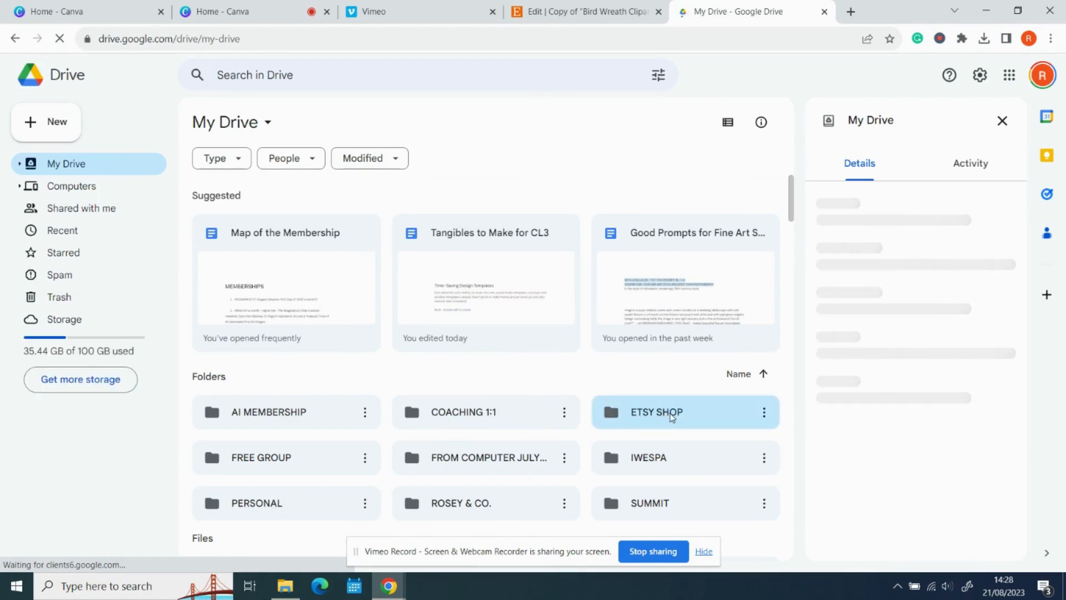
{"action": "double_click", "coordinate": [669, 415]}
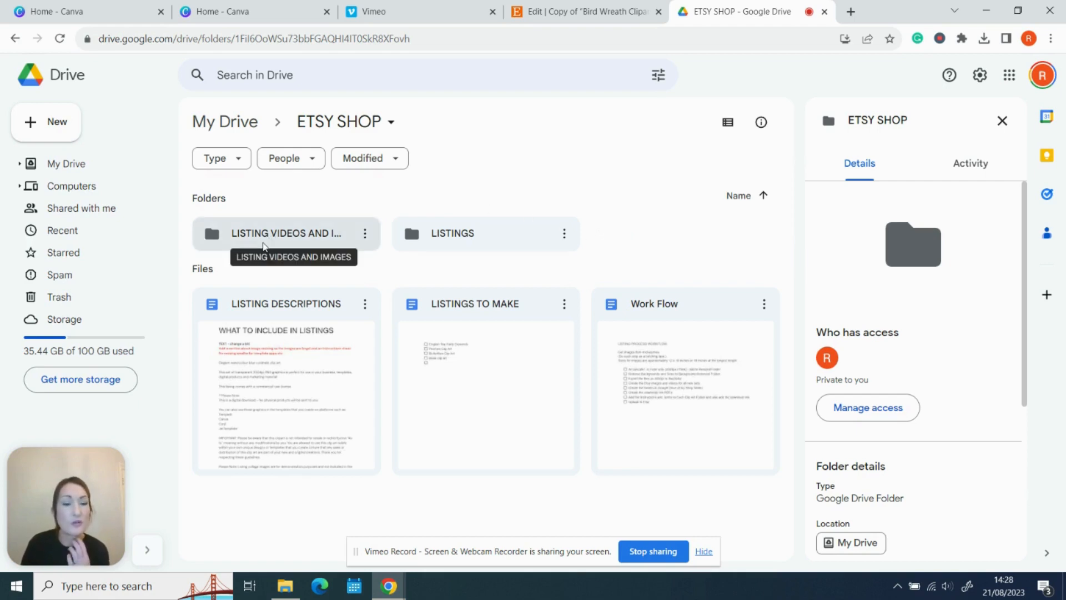
{"action": "double_click", "coordinate": [453, 235]}
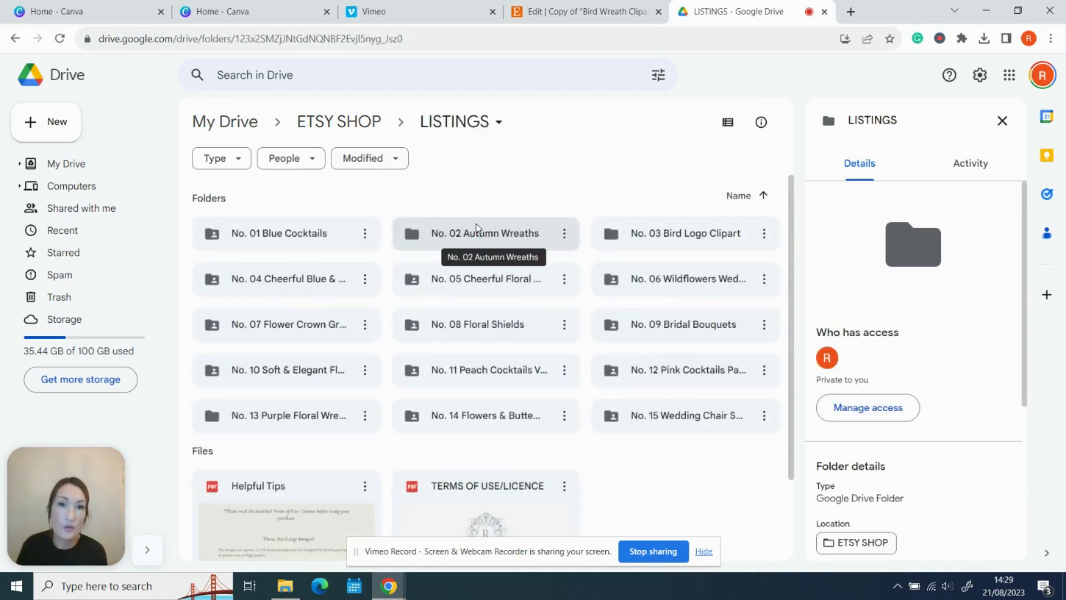
{"action": "double_click", "coordinate": [476, 235]}
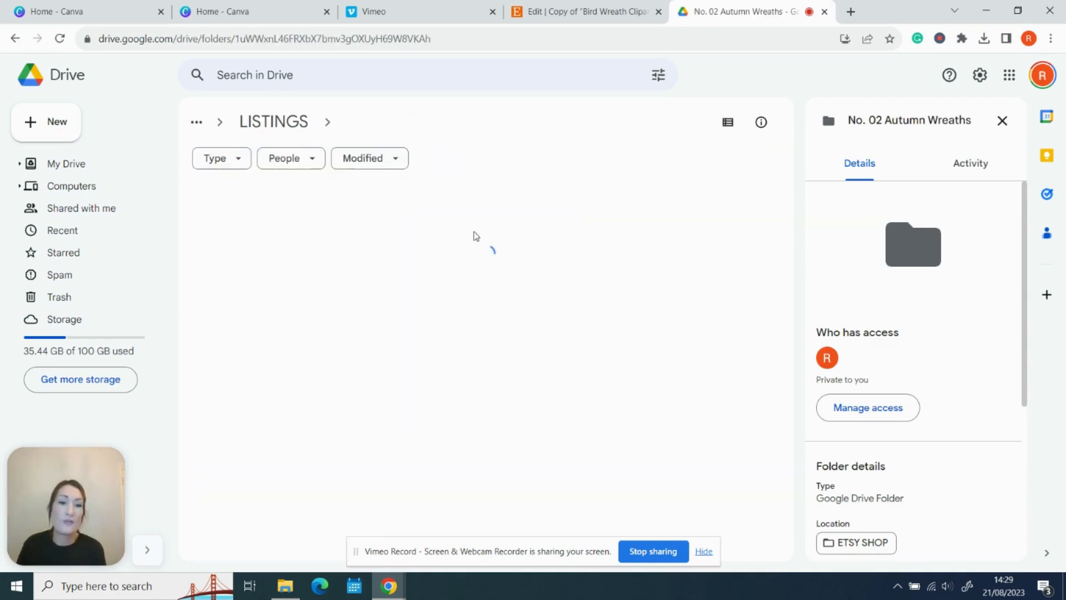
{"action": "double_click", "coordinate": [272, 235]}
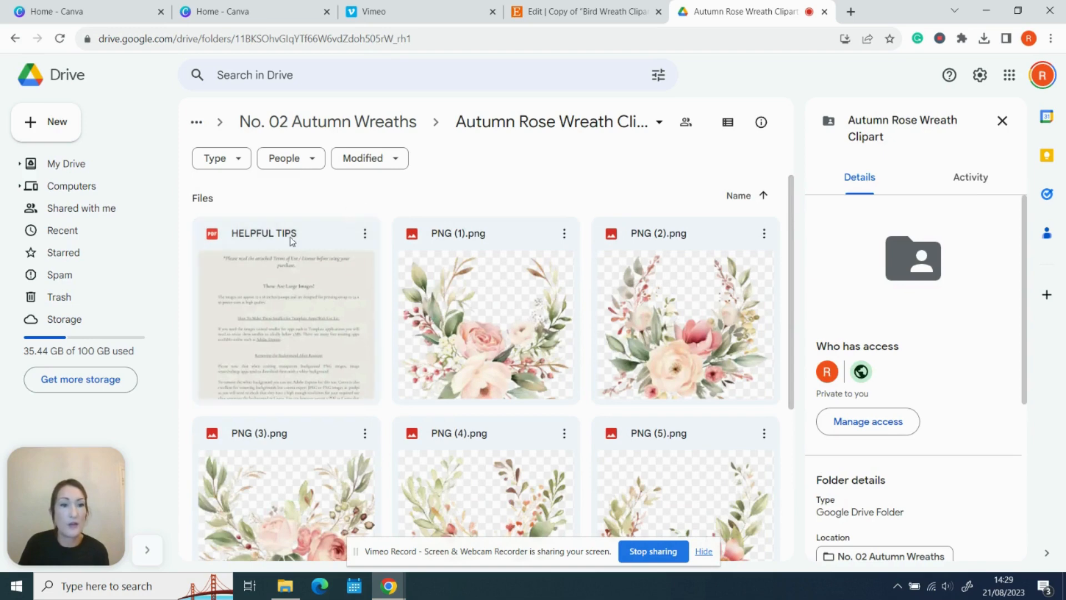
- Examine the contents of the Autumn Rose Wreath Clipart folder, including the HELPFUL TIPS PDF and the PNG wreath images
{"action": "left_click", "coordinate": [285, 233]}
{"action": "left_click", "coordinate": [435, 258]}
{"action": "left_click", "coordinate": [635, 282]}
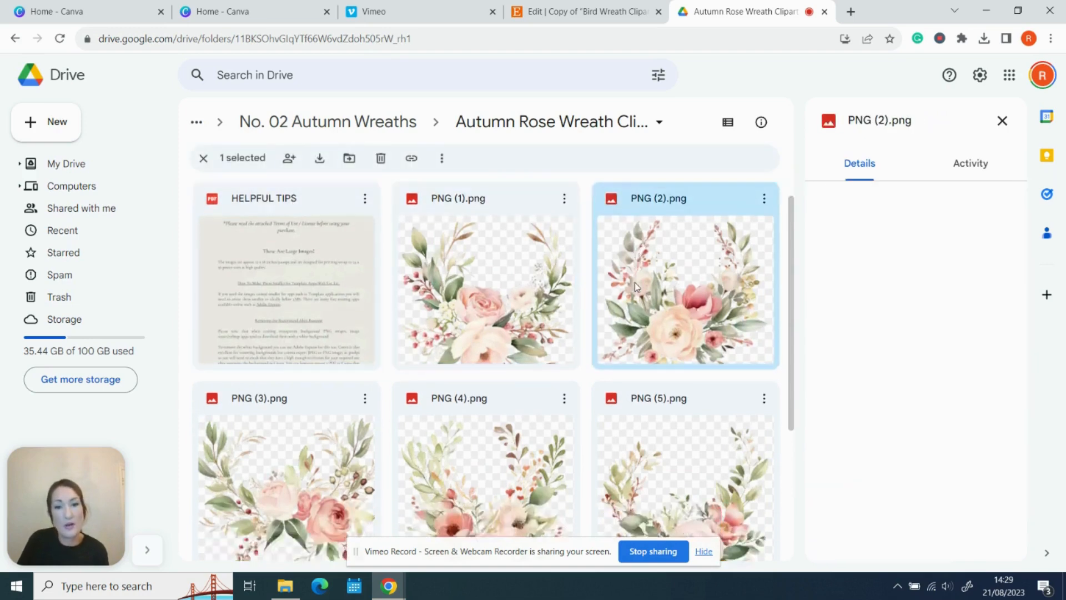
{"action": "scroll", "coordinate": [634, 282], "scroll_direction": "down", "scroll_amount": 2}
{"action": "left_click", "coordinate": [639, 350]}
{"action": "left_click", "coordinate": [521, 362]}
{"action": "left_click", "coordinate": [322, 366]}
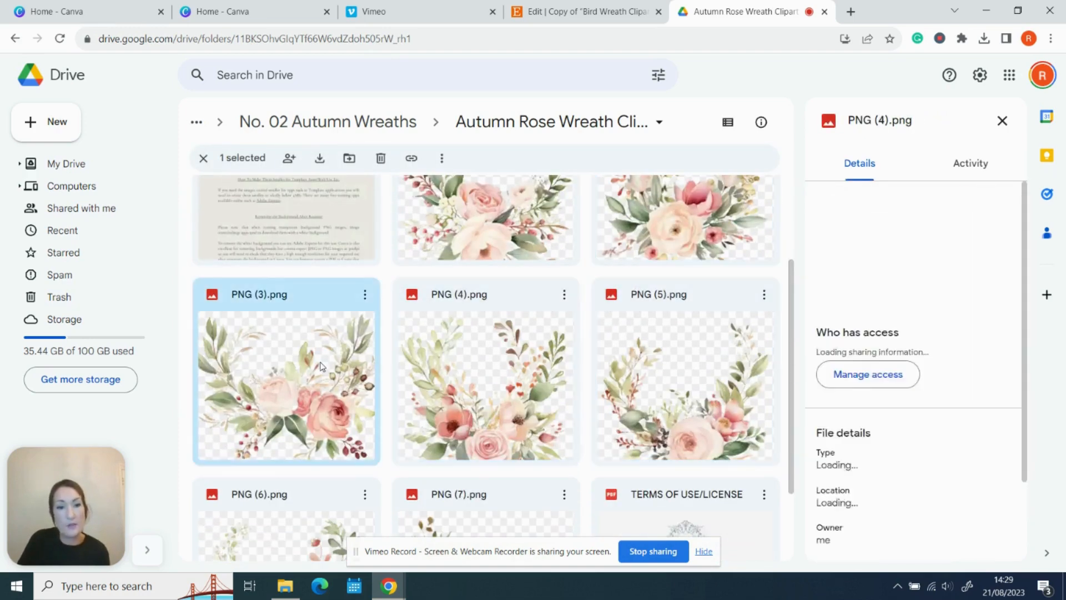
{"action": "left_click", "coordinate": [491, 365]}
{"action": "left_click", "coordinate": [627, 359]}
{"action": "scroll", "coordinate": [627, 360], "scroll_direction": "up", "scroll_amount": 2}
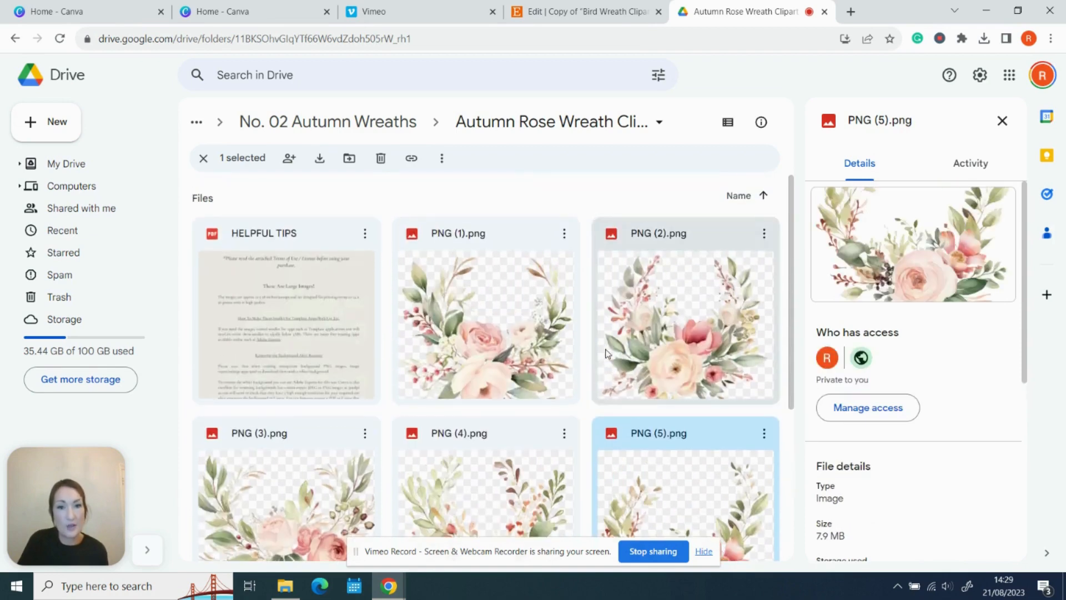
- Return to the No. 02 Autumn Wreaths folder and check the general access options in the Autumn Rose Wreath Clipart folder's sharing settings
{"action": "left_click", "coordinate": [384, 128]}
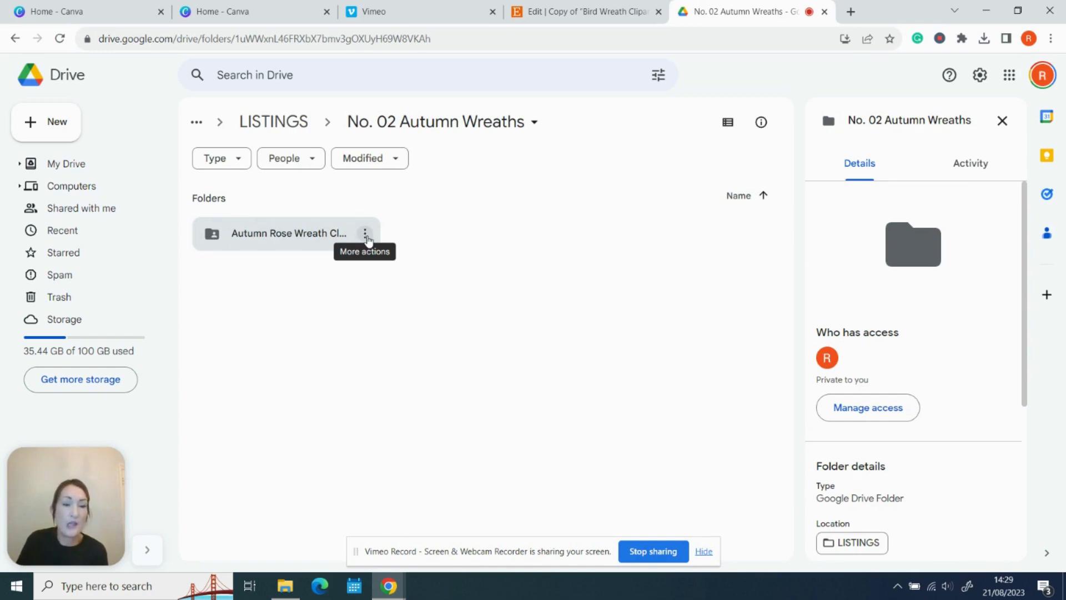
{"action": "left_click", "coordinate": [366, 235]}
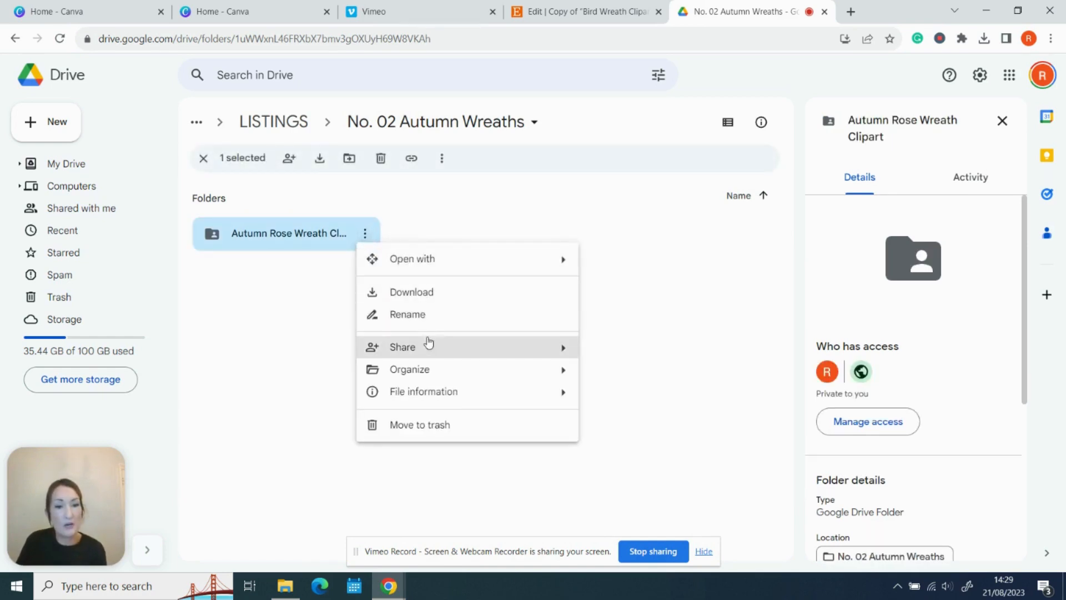
{"action": "mouse_move", "coordinate": [429, 347]}
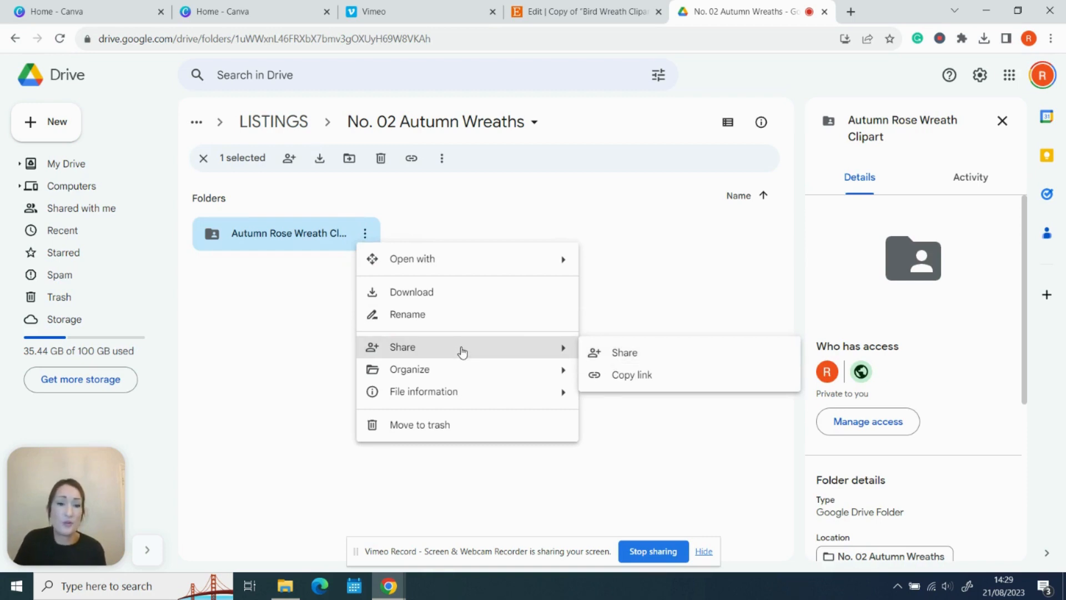
{"action": "left_click", "coordinate": [619, 356]}
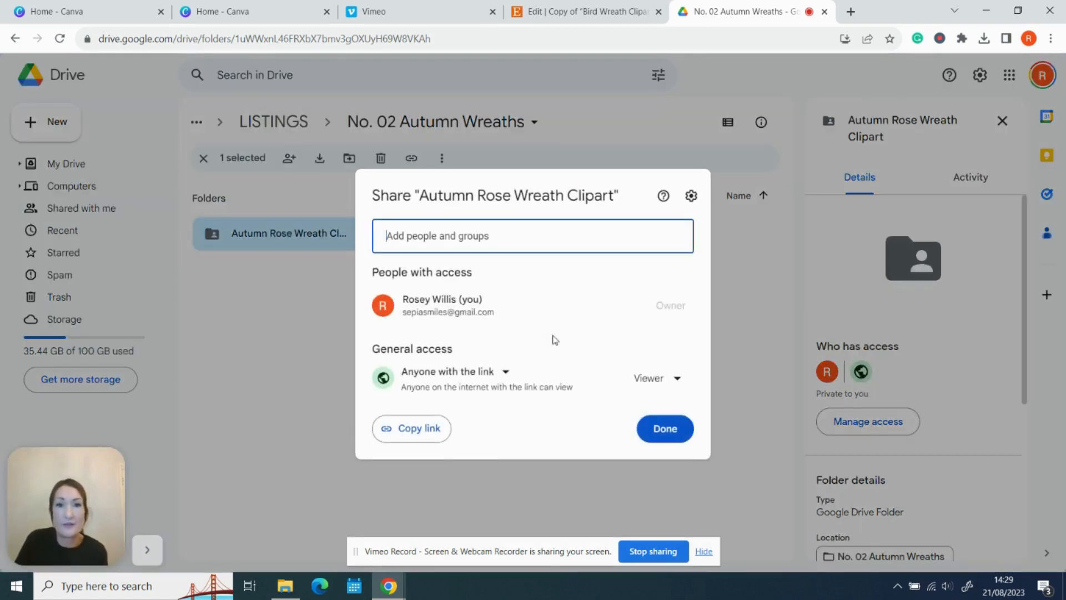
{"action": "left_click", "coordinate": [483, 373]}
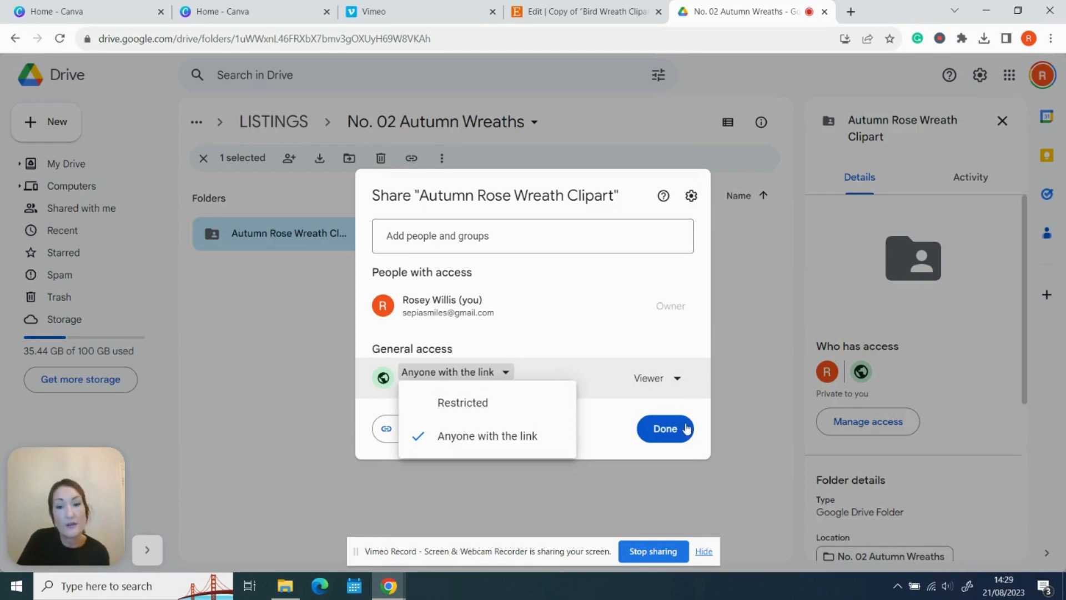
{"action": "left_click", "coordinate": [665, 428]}
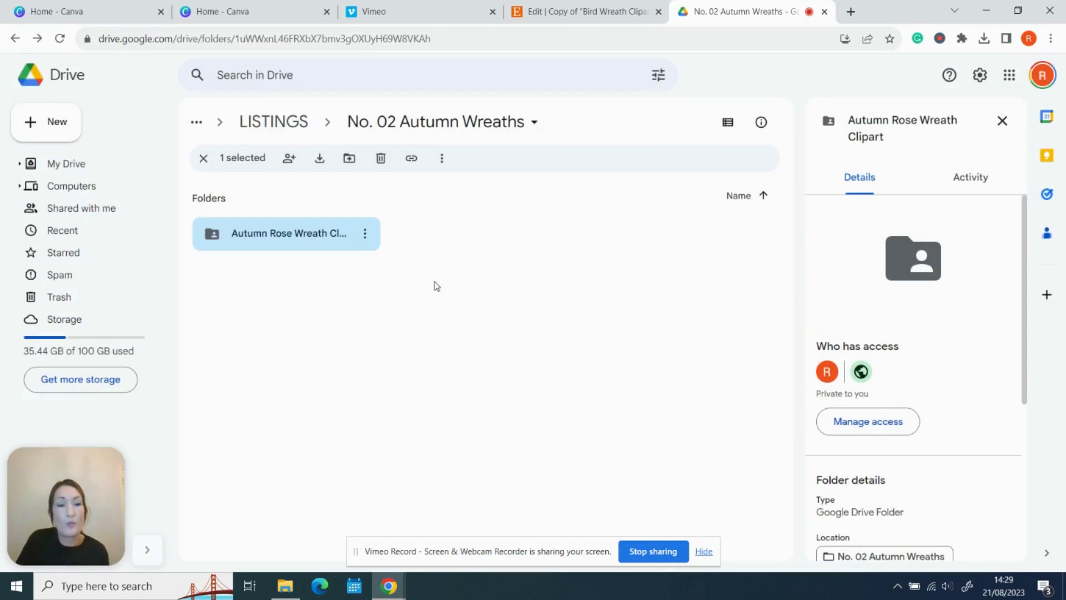
- Copy the sharing link of the Autumn Rose Wreath Clipart folder
{"action": "left_click", "coordinate": [366, 234]}
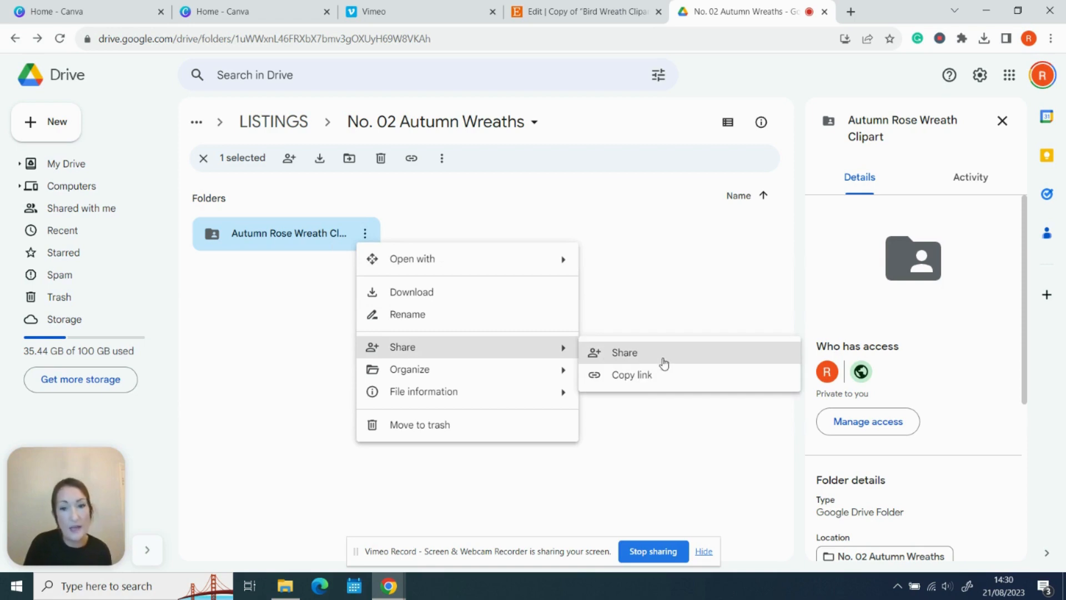
{"action": "left_click", "coordinate": [645, 383]}
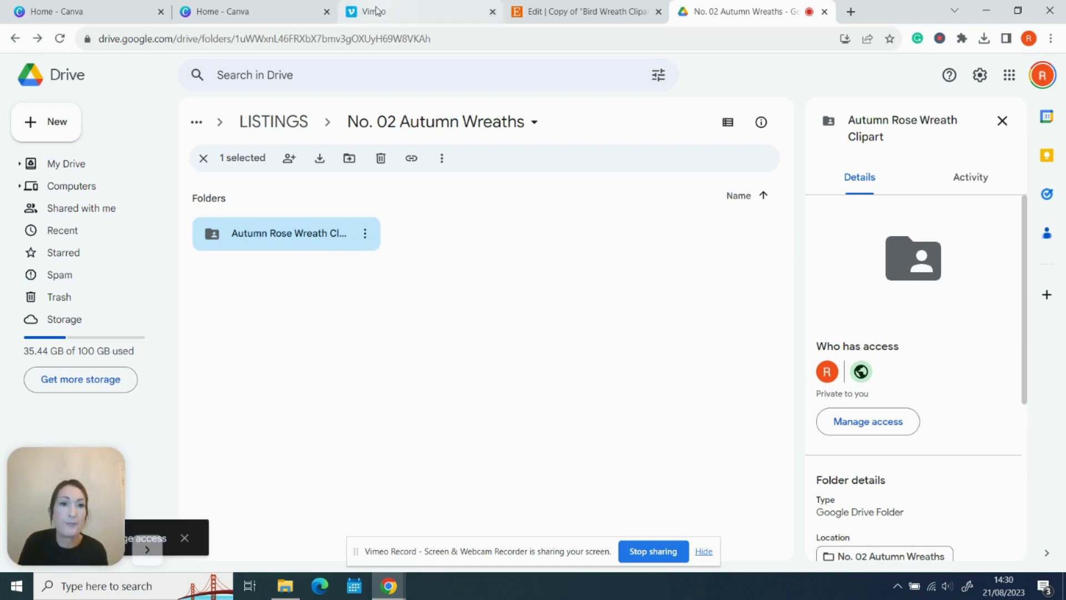
- Switch to Canva and open the DOWNLOAD LINK document from the recent designs
{"action": "left_click", "coordinate": [245, 12]}
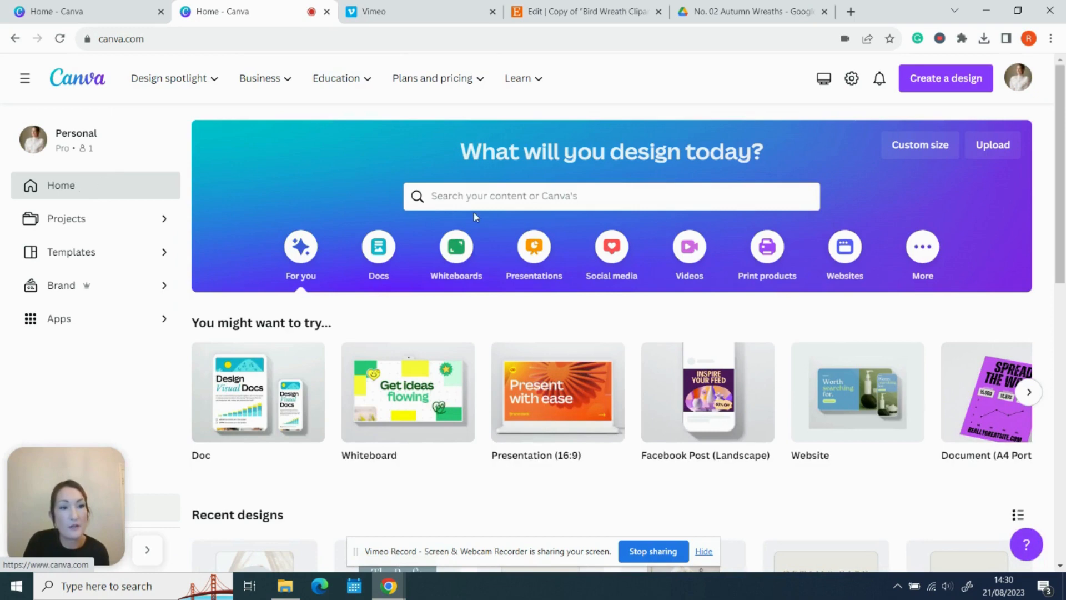
{"action": "scroll", "coordinate": [583, 298], "scroll_direction": "down", "scroll_amount": 6}
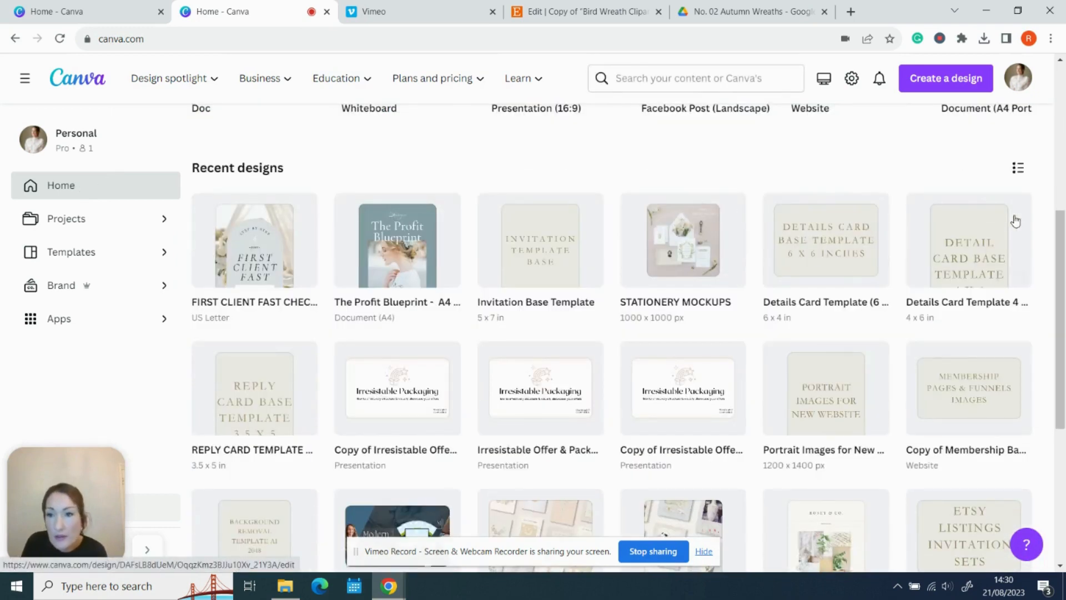
{"action": "scroll", "coordinate": [310, 394], "scroll_direction": "down", "scroll_amount": 4}
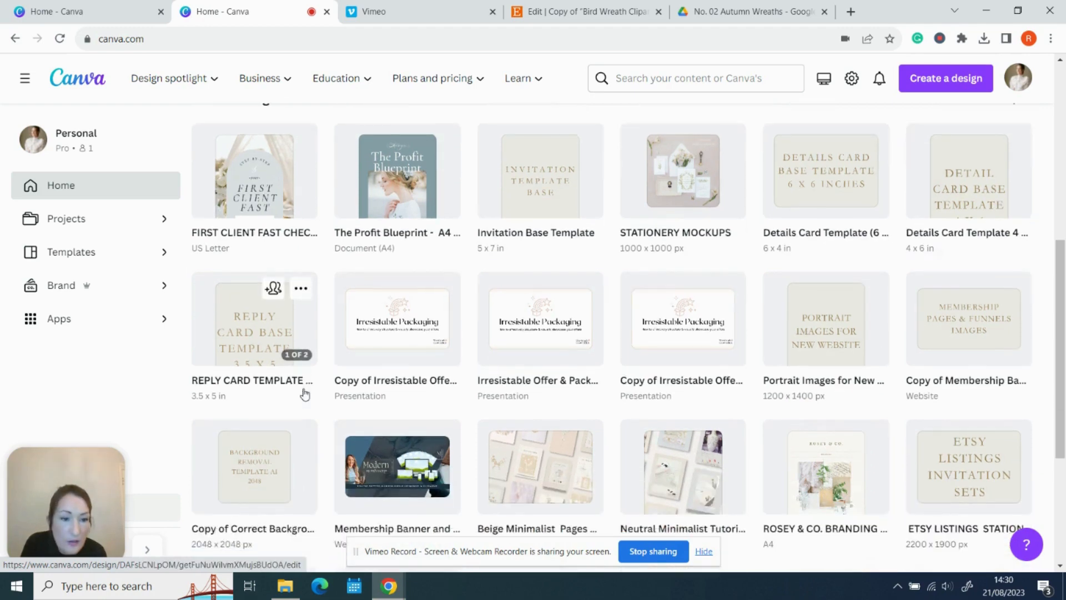
{"action": "scroll", "coordinate": [940, 317], "scroll_direction": "down", "scroll_amount": 5}
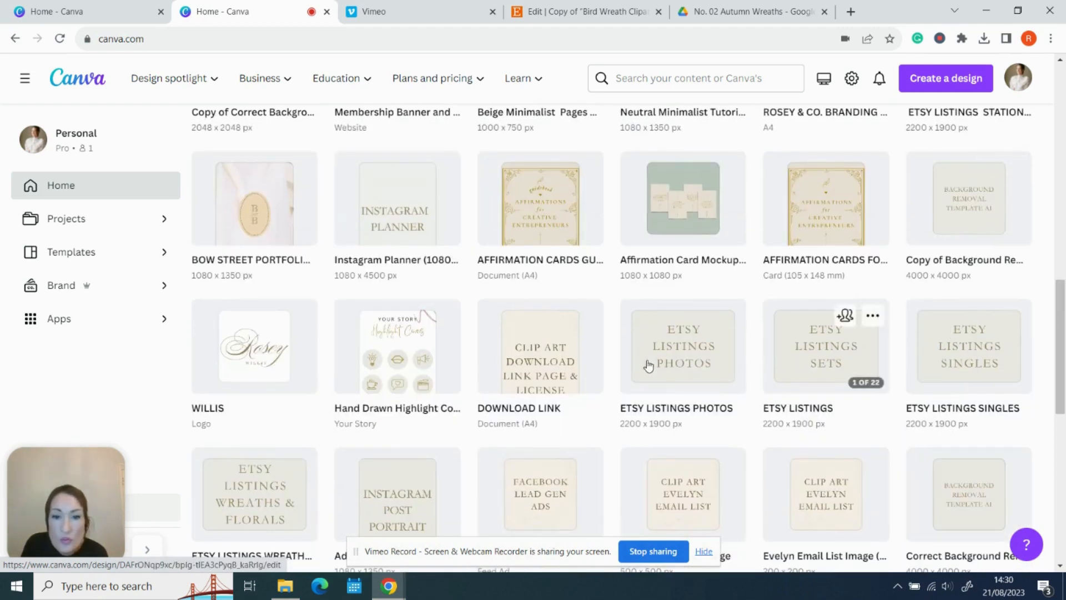
{"action": "left_click", "coordinate": [539, 347]}
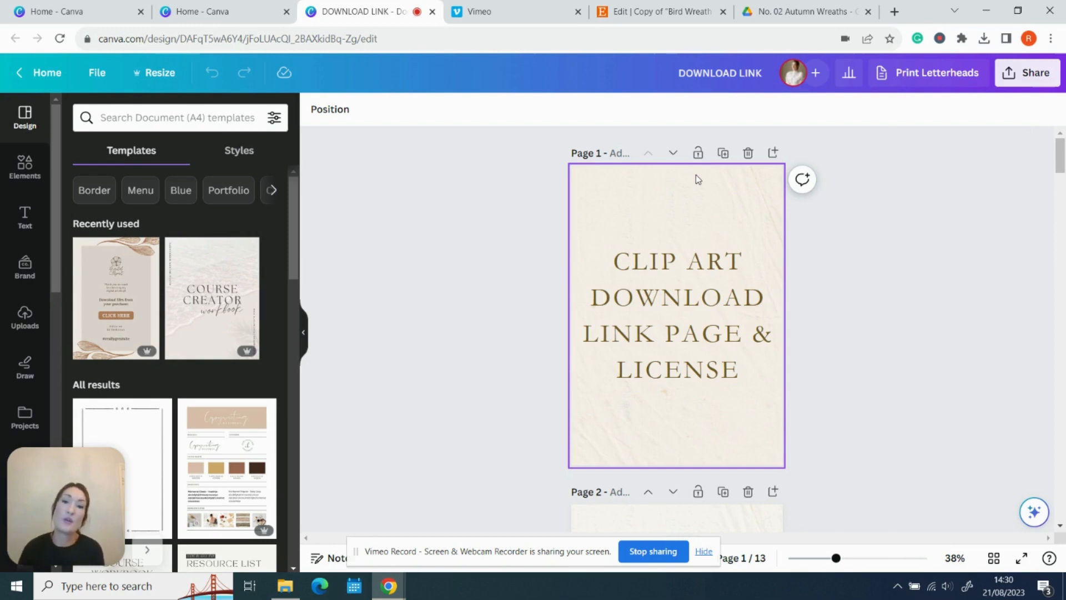
- Review the FLORAL CLIP ART download page on page 2 and the THANK YOU page on page 3
{"action": "scroll", "coordinate": [701, 222], "scroll_direction": "down", "scroll_amount": 5}
{"action": "scroll", "coordinate": [701, 222], "scroll_direction": "down", "scroll_amount": 3}
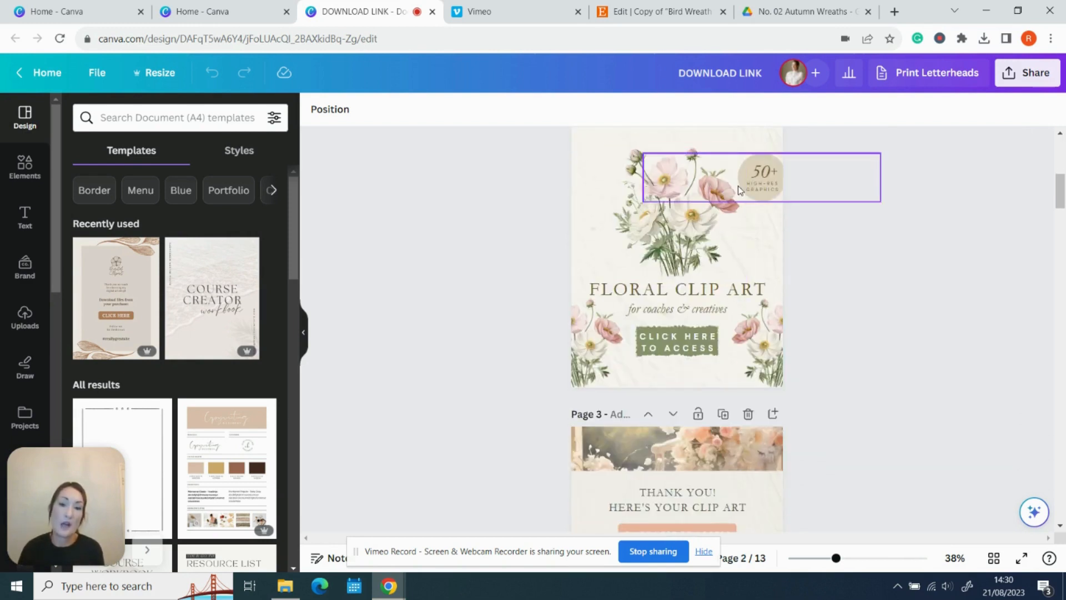
{"action": "left_click", "coordinate": [746, 140]}
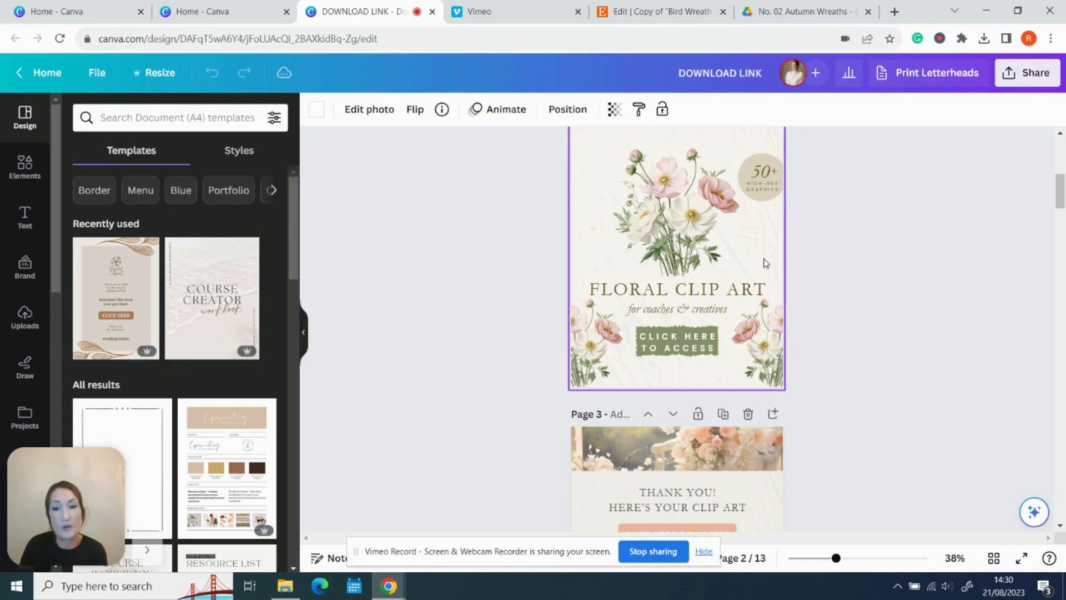
{"action": "scroll", "coordinate": [766, 261], "scroll_direction": "down", "scroll_amount": 3}
{"action": "scroll", "coordinate": [767, 265], "scroll_direction": "down", "scroll_amount": 3}
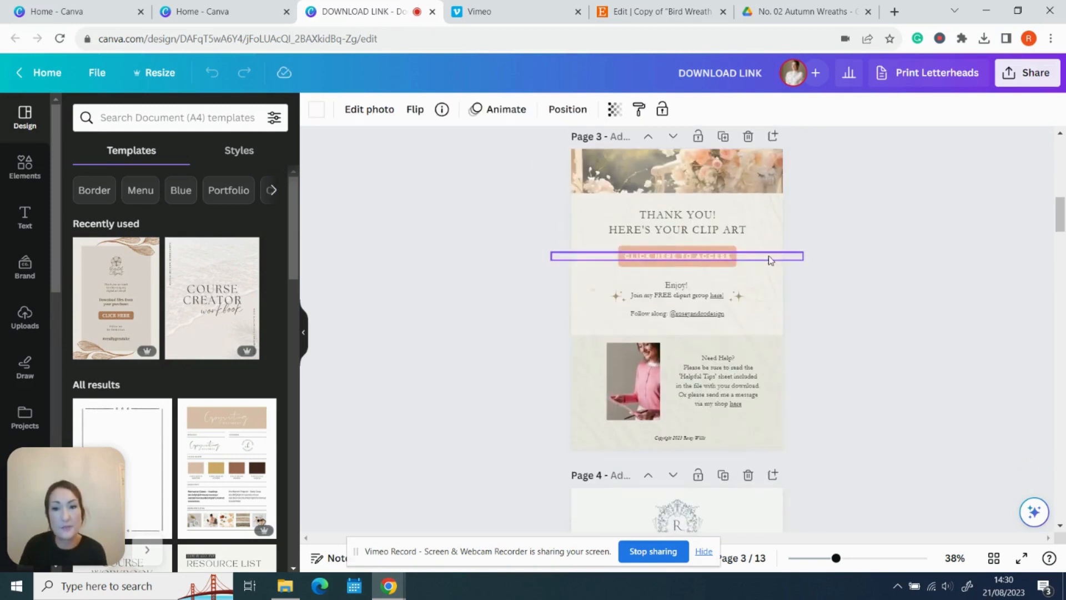
{"action": "left_click", "coordinate": [770, 244]}
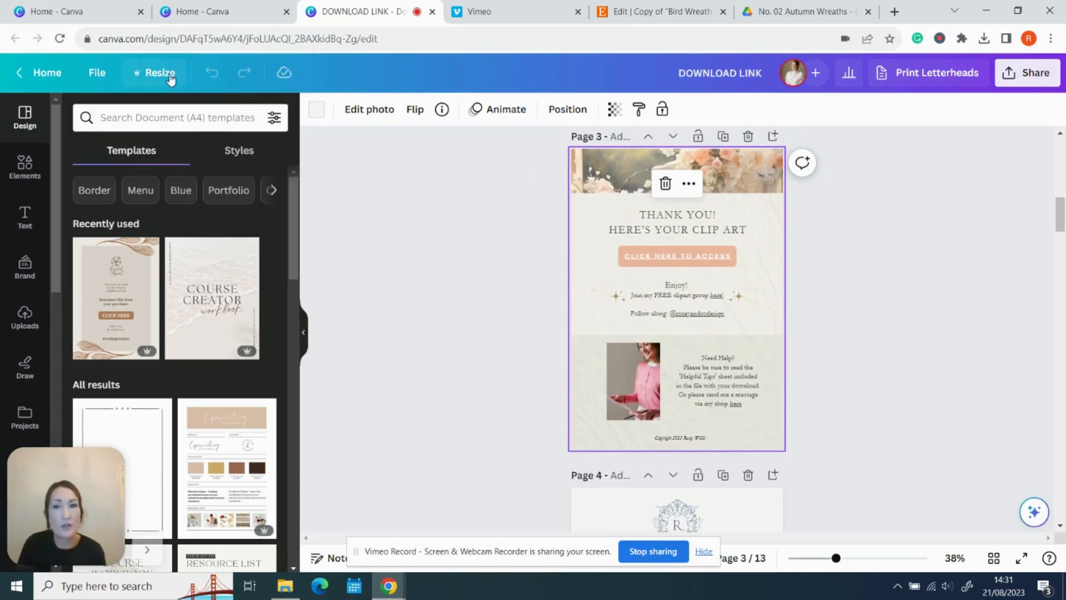
- Open the link settings of the peach shape behind CLICK HERE TO ACCESS on page 3
{"action": "left_click", "coordinate": [718, 268]}
{"action": "left_click", "coordinate": [694, 255]}
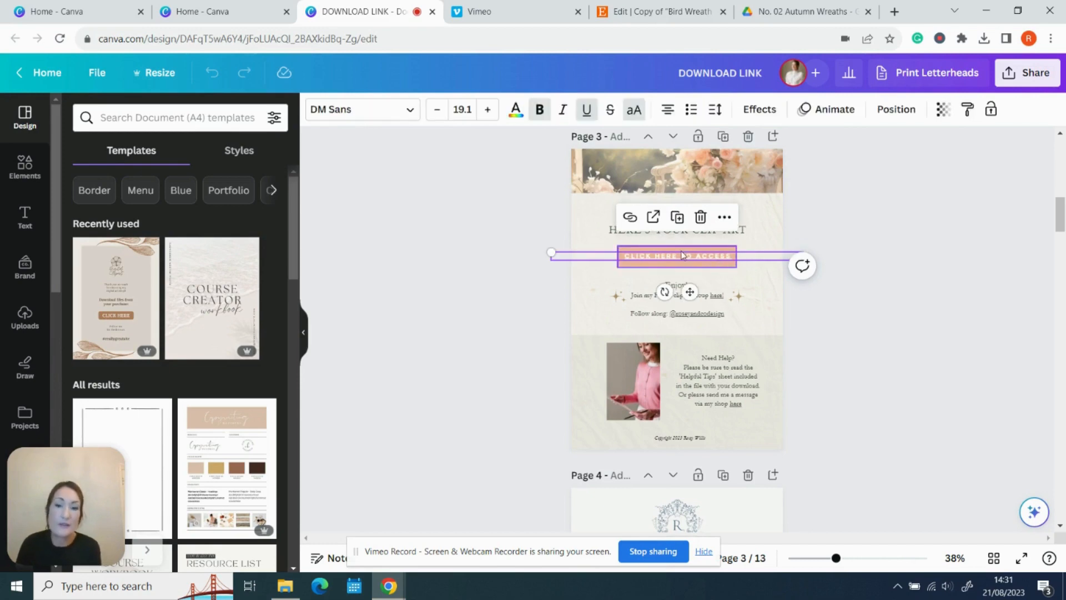
{"action": "left_click_drag", "start_coordinate": [835, 557], "coordinate": [858, 563]}
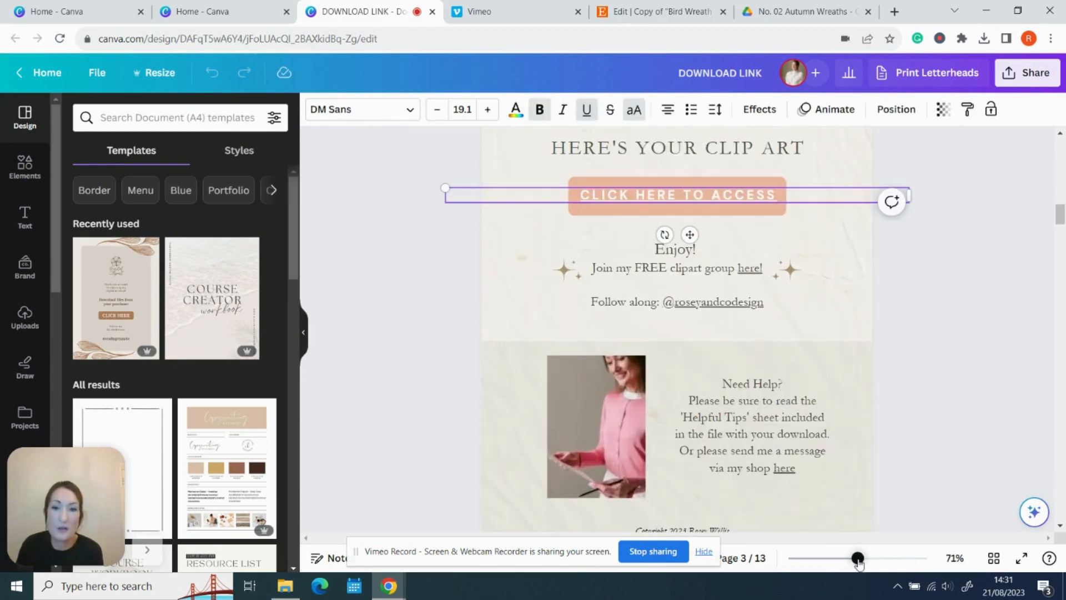
{"action": "scroll", "coordinate": [883, 394], "scroll_direction": "up", "scroll_amount": 4}
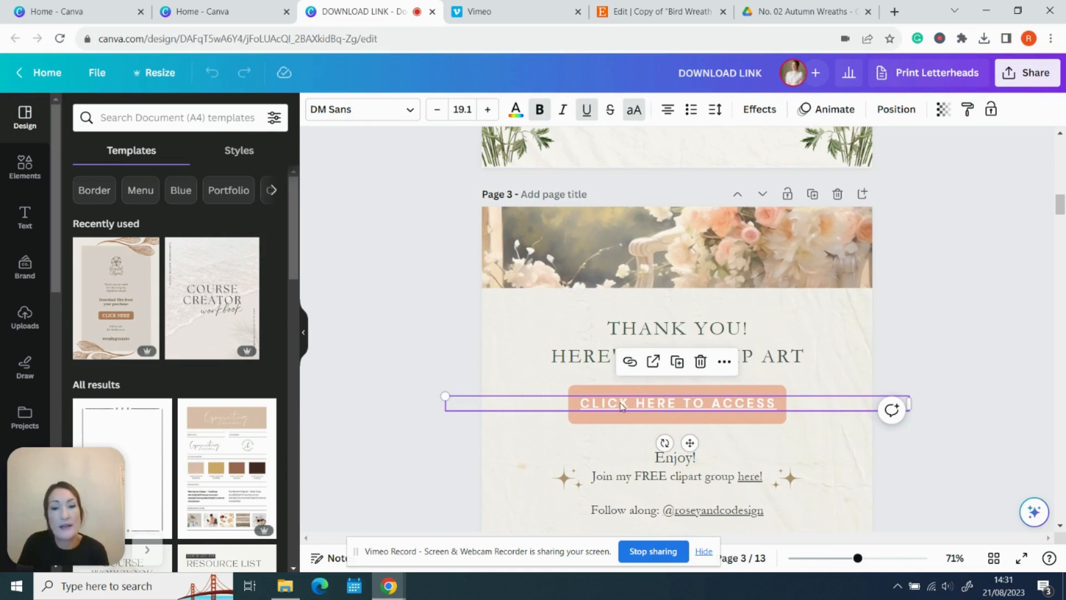
{"action": "left_click", "coordinate": [657, 407]}
{"action": "left_click", "coordinate": [762, 392]}
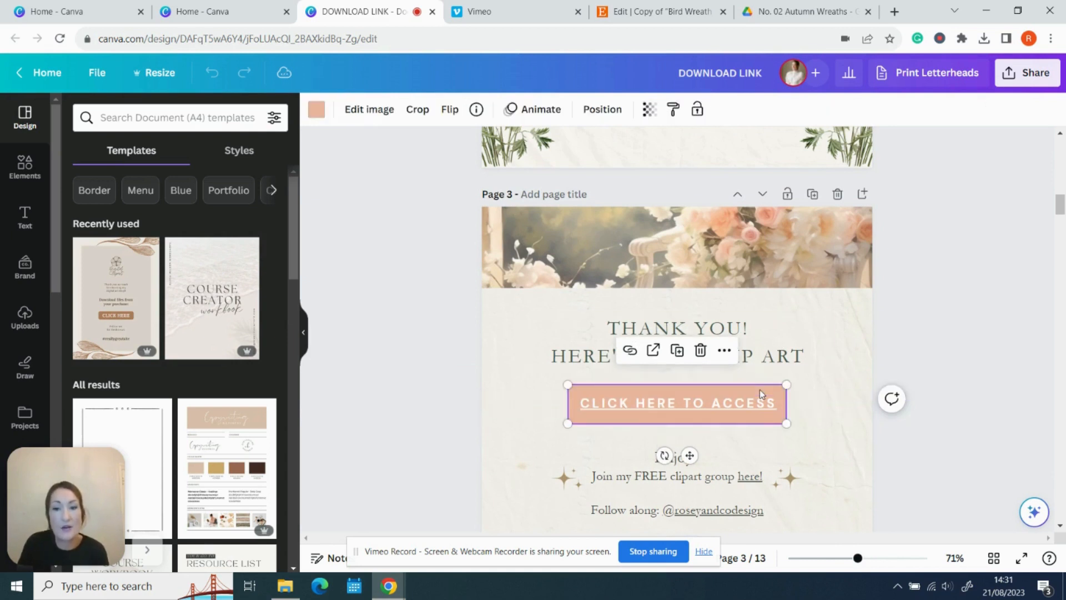
{"action": "left_click", "coordinate": [638, 351]}
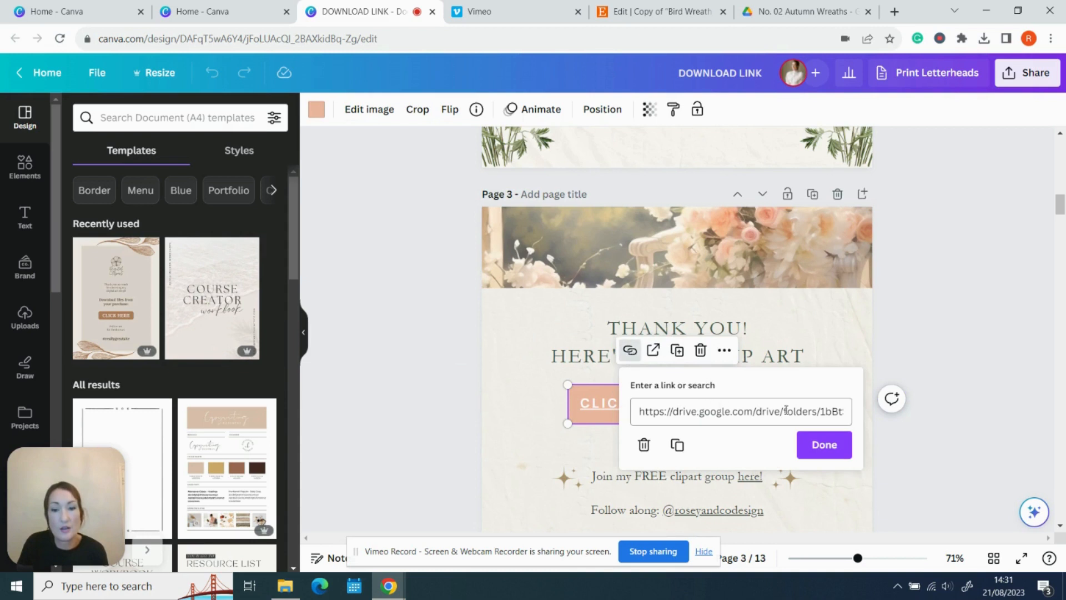
- Switch to Google Drive and copy the sharing link of the Autumn Rose Wreath Clipart folder again
{"action": "left_click", "coordinate": [793, 11]}
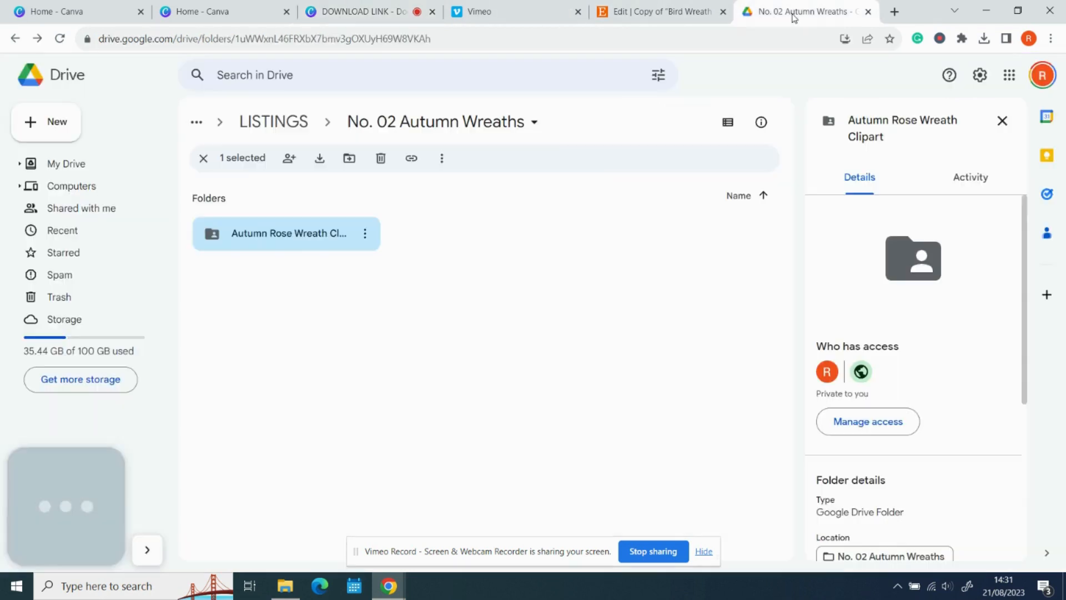
{"action": "left_click", "coordinate": [364, 234]}
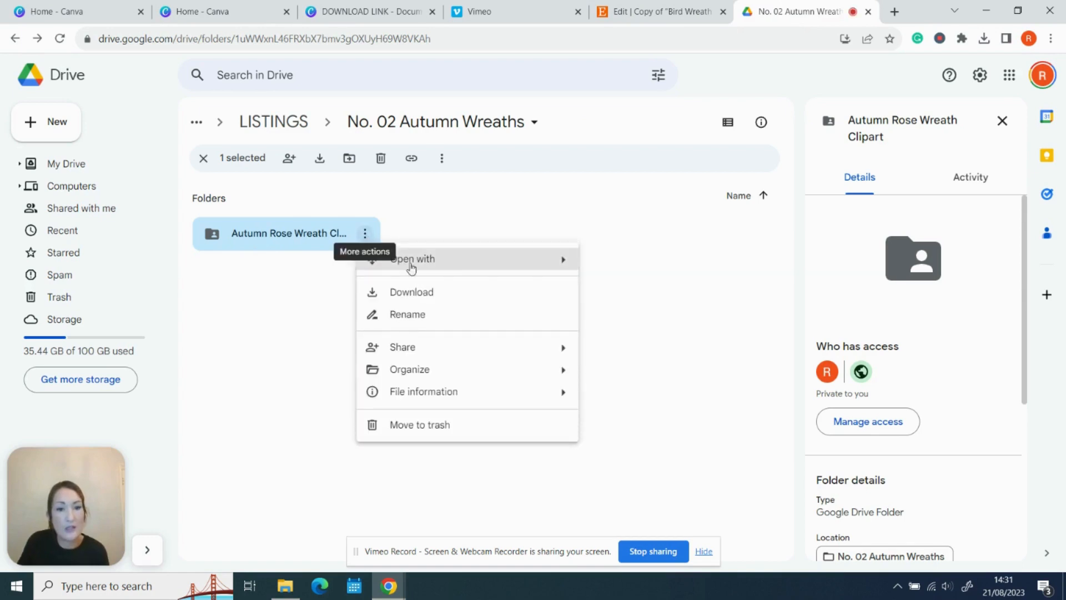
{"action": "mouse_move", "coordinate": [428, 350]}
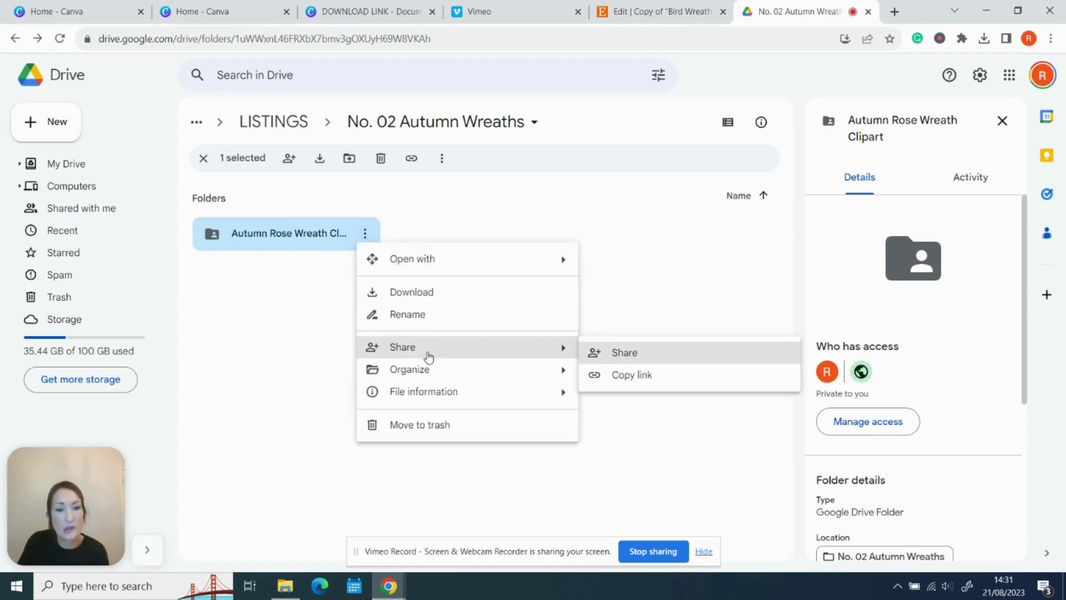
{"action": "left_click", "coordinate": [633, 377]}
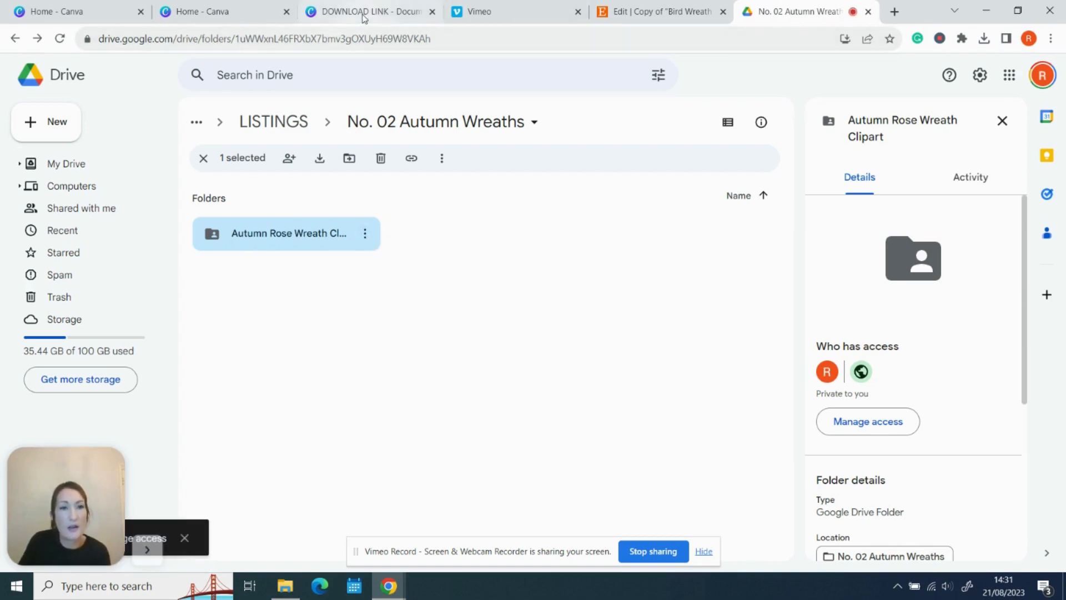
- Back in the Canva design, replace the link on the CLICK HERE TO ACCESS shape with the copied Drive folder link and deselect it
{"action": "left_click", "coordinate": [364, 13]}
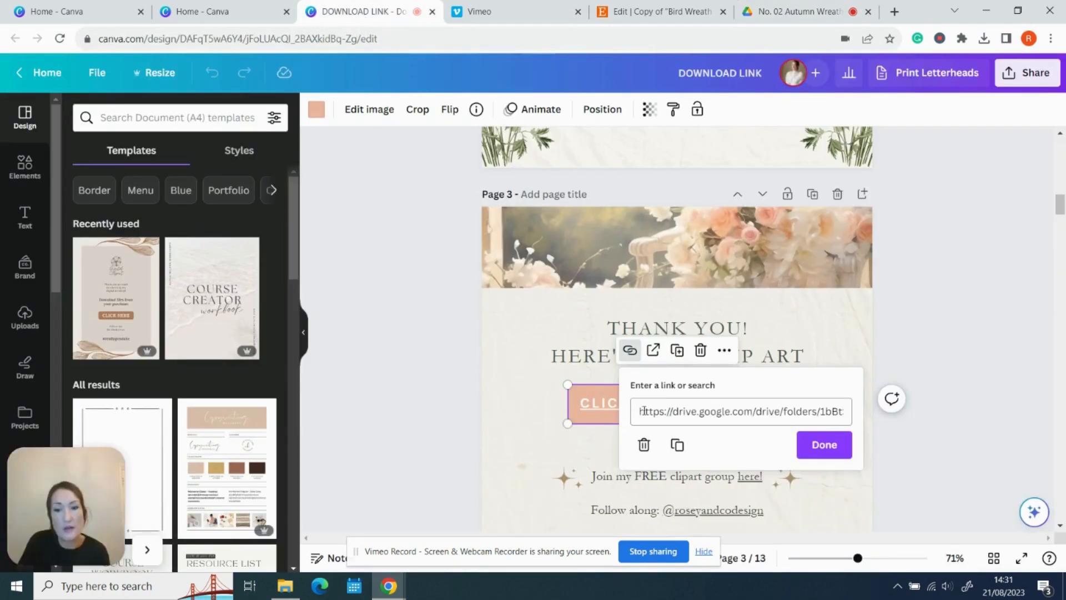
{"action": "left_click", "coordinate": [651, 411]}
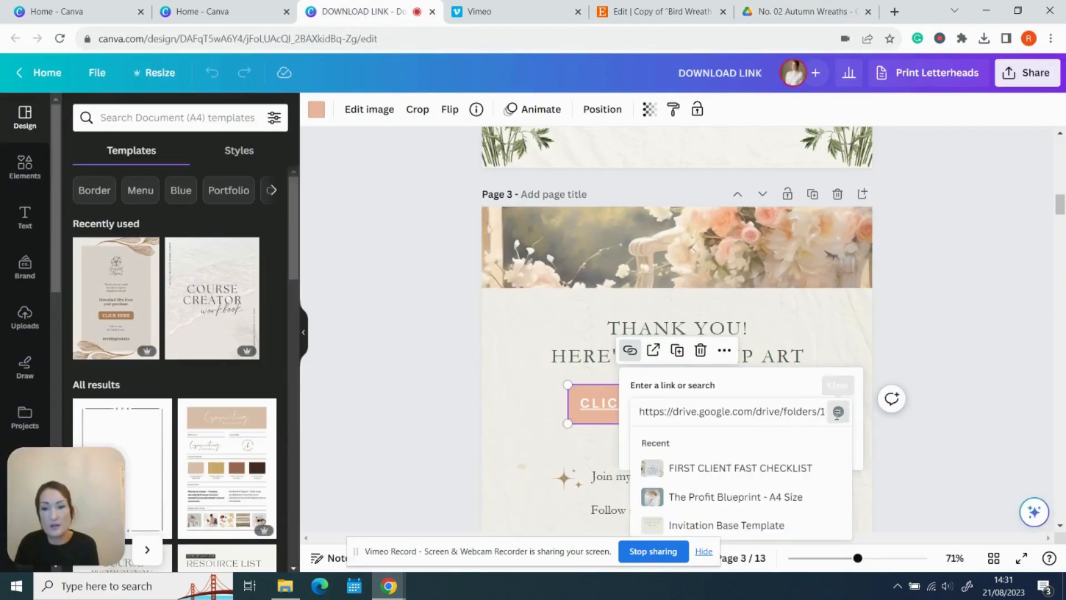
{"action": "left_click", "coordinate": [834, 409]}
{"action": "key", "text": "ctrl+v"}
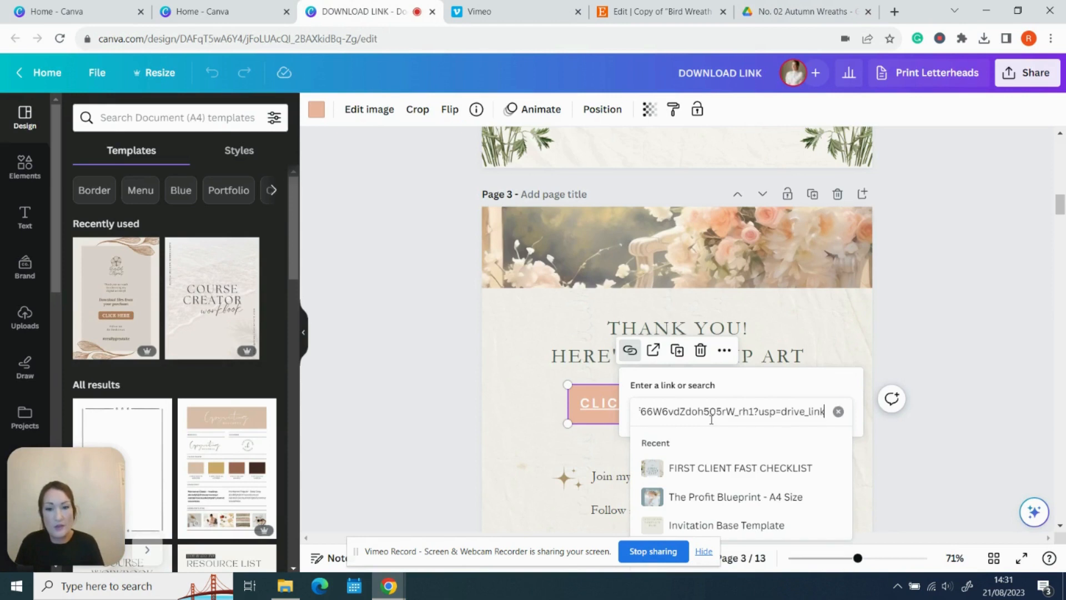
{"action": "key", "text": "Return"}
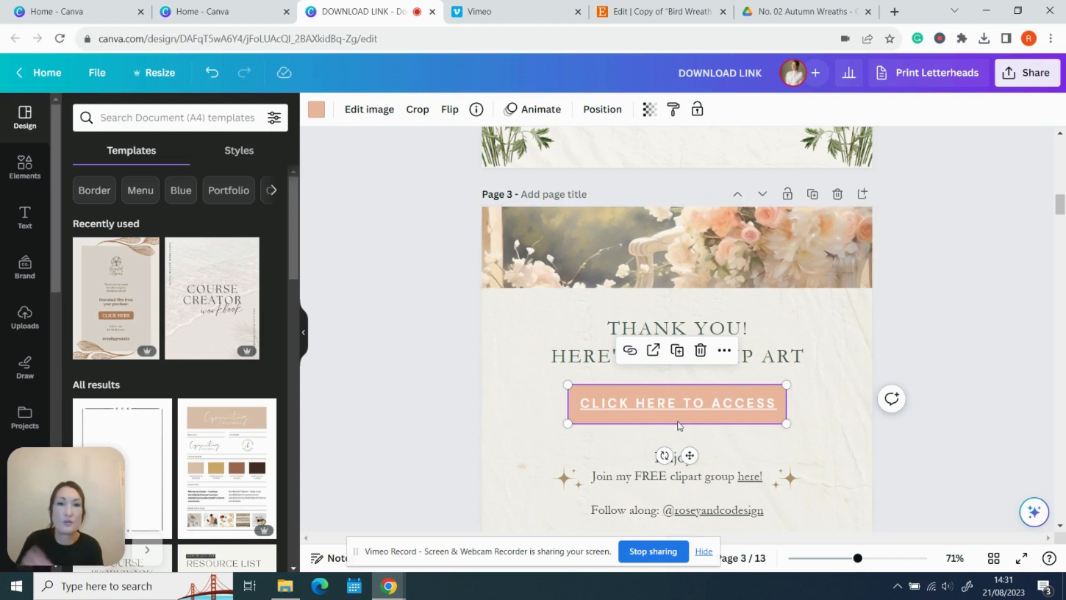
{"action": "left_click", "coordinate": [692, 295]}
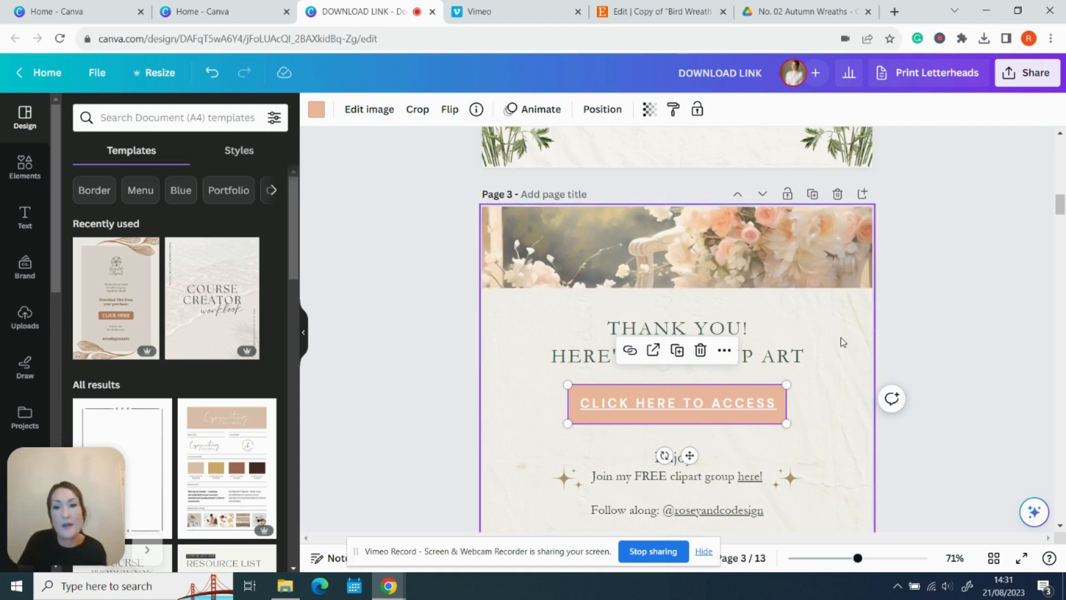
{"action": "scroll", "coordinate": [845, 345], "scroll_direction": "down", "scroll_amount": 1}
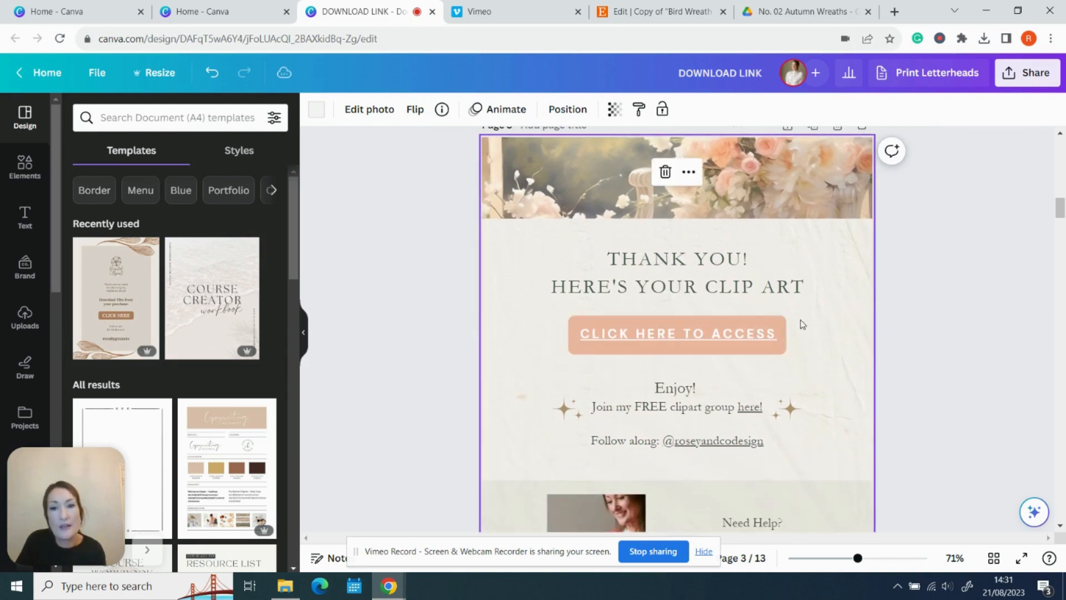
{"action": "scroll", "coordinate": [794, 321], "scroll_direction": "up", "scroll_amount": 1}
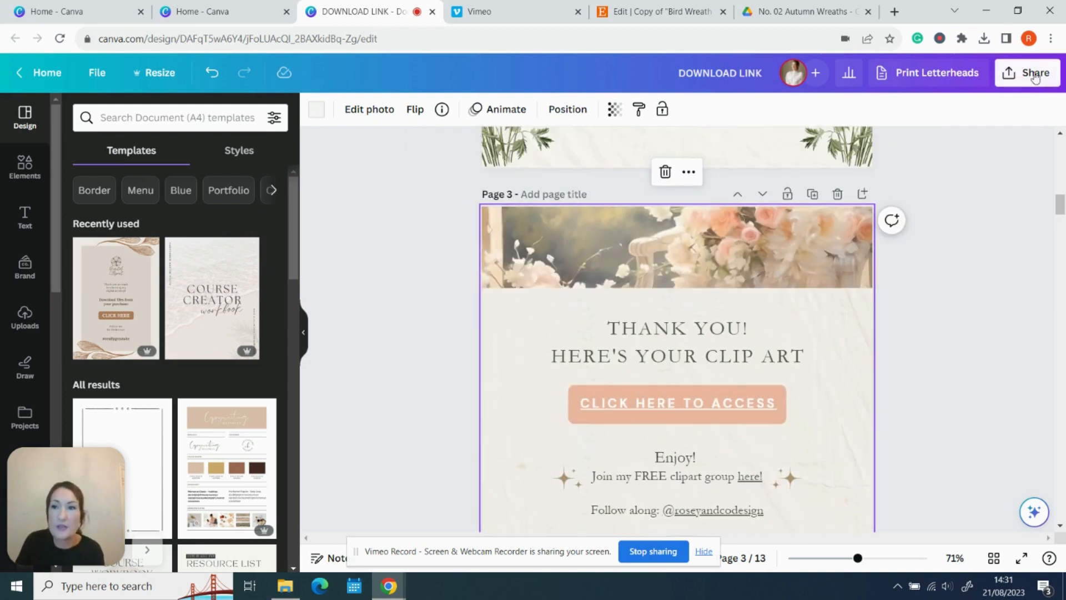
- Open the design's download settings and set the file type to PDF Standard
{"action": "left_click", "coordinate": [1027, 73]}
{"action": "left_click", "coordinate": [848, 424]}
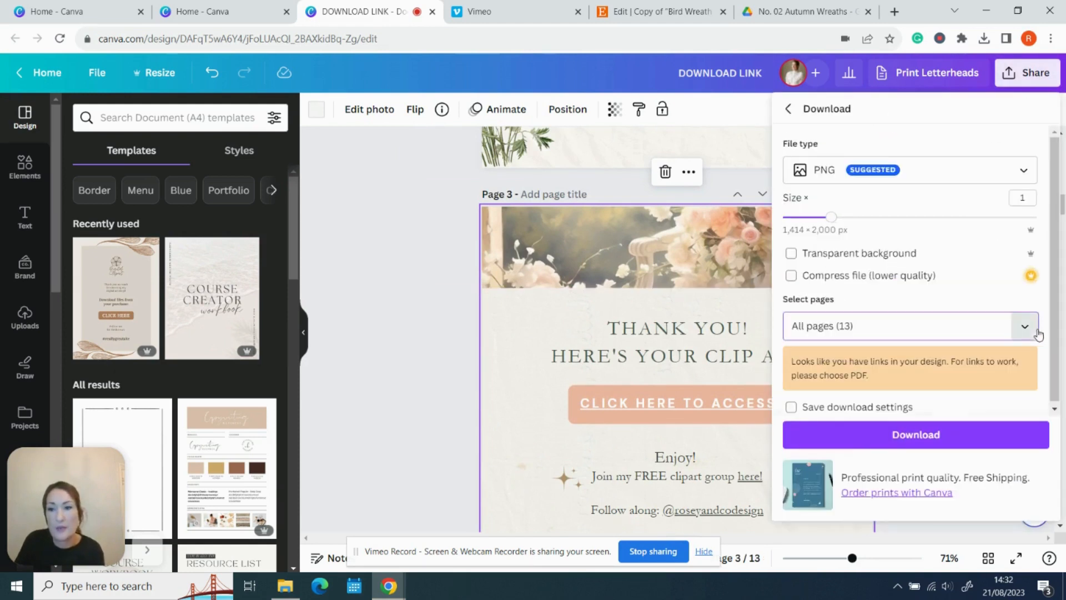
{"action": "left_click", "coordinate": [1036, 327]}
{"action": "left_click", "coordinate": [761, 326]}
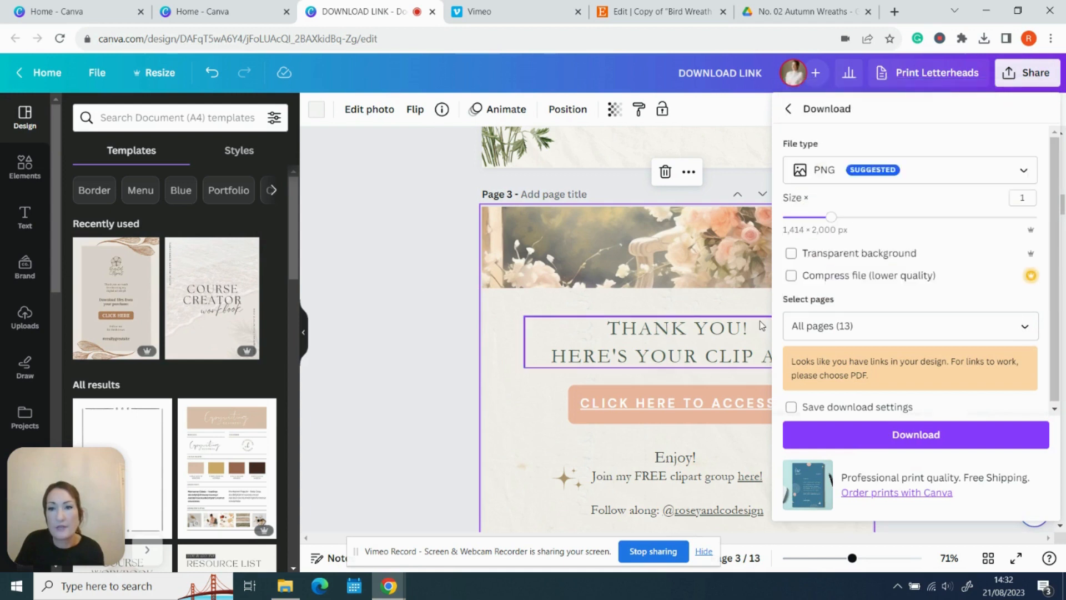
{"action": "left_click", "coordinate": [984, 173]}
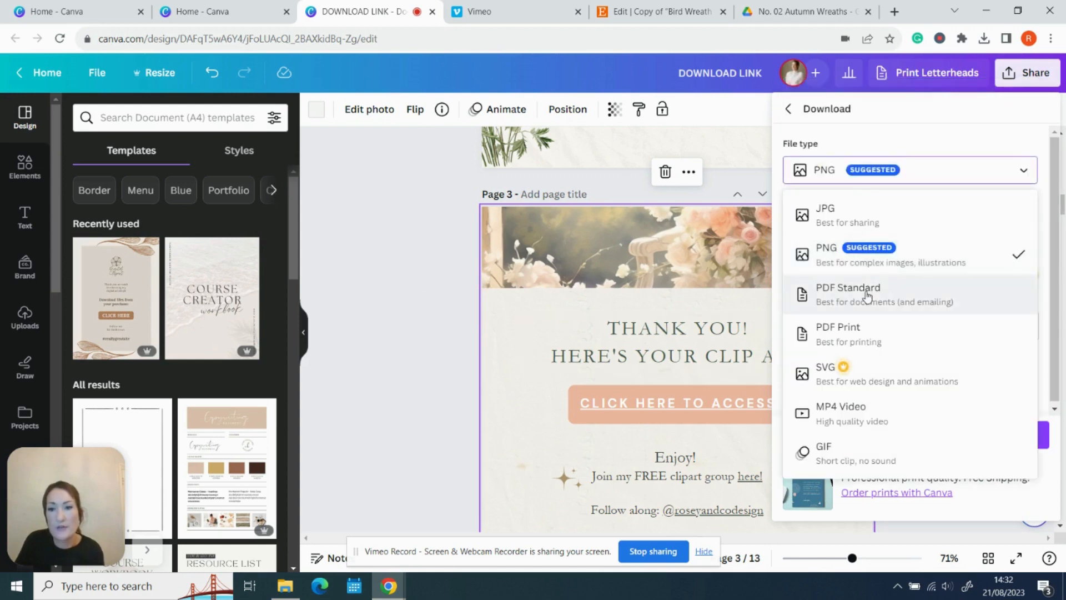
{"action": "left_click", "coordinate": [870, 290]}
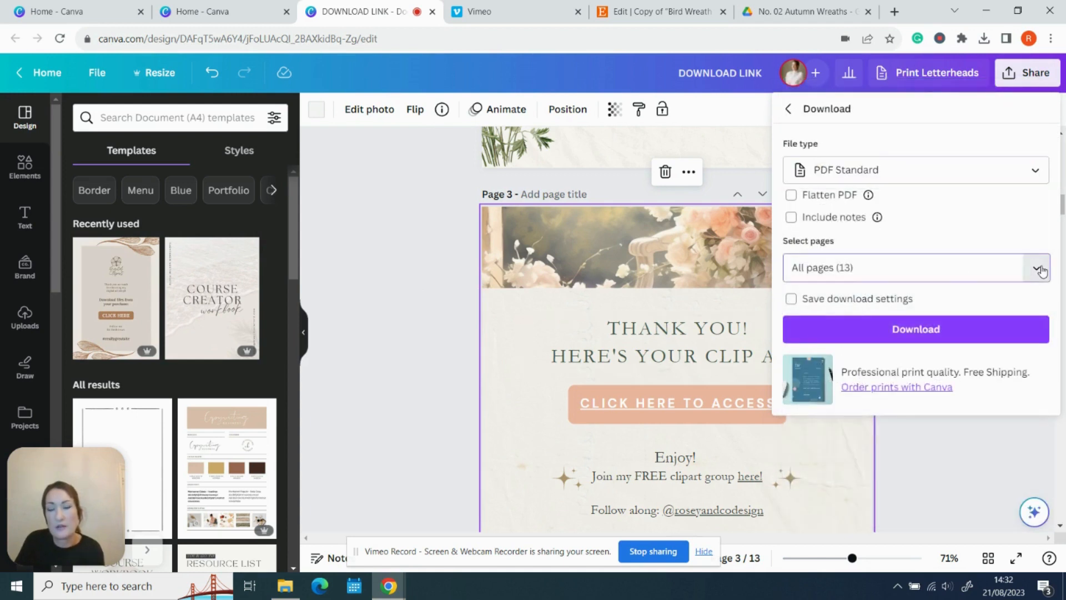
- Limit the download to page 3 only and download the PDF
{"action": "left_click", "coordinate": [1036, 269]}
{"action": "left_click", "coordinate": [1025, 457]}
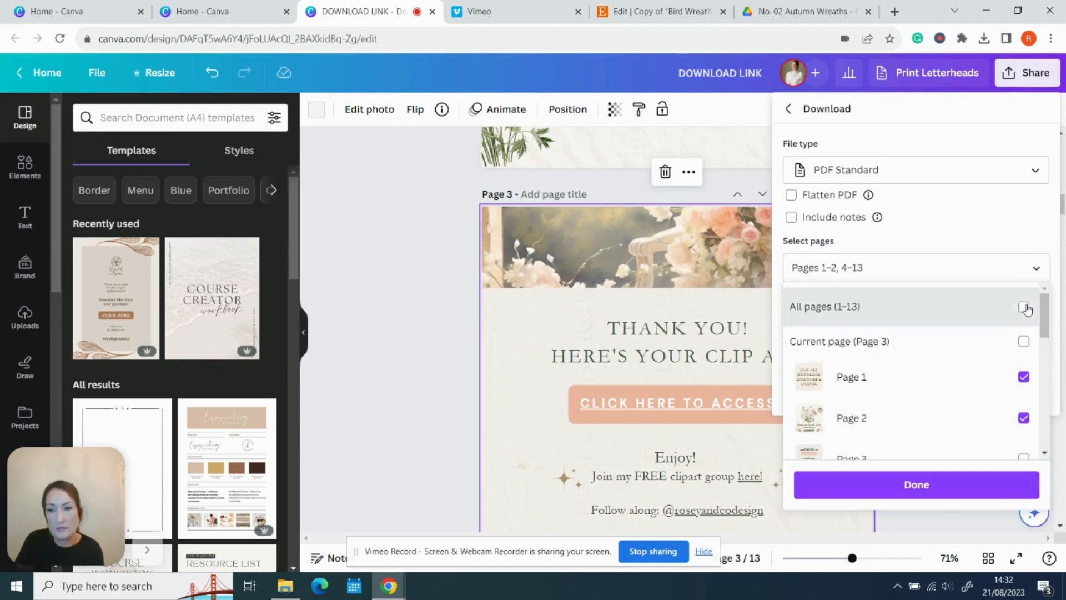
{"action": "left_click", "coordinate": [1025, 307]}
{"action": "left_click", "coordinate": [1025, 308]}
{"action": "scroll", "coordinate": [1025, 365], "scroll_direction": "down", "scroll_amount": 2}
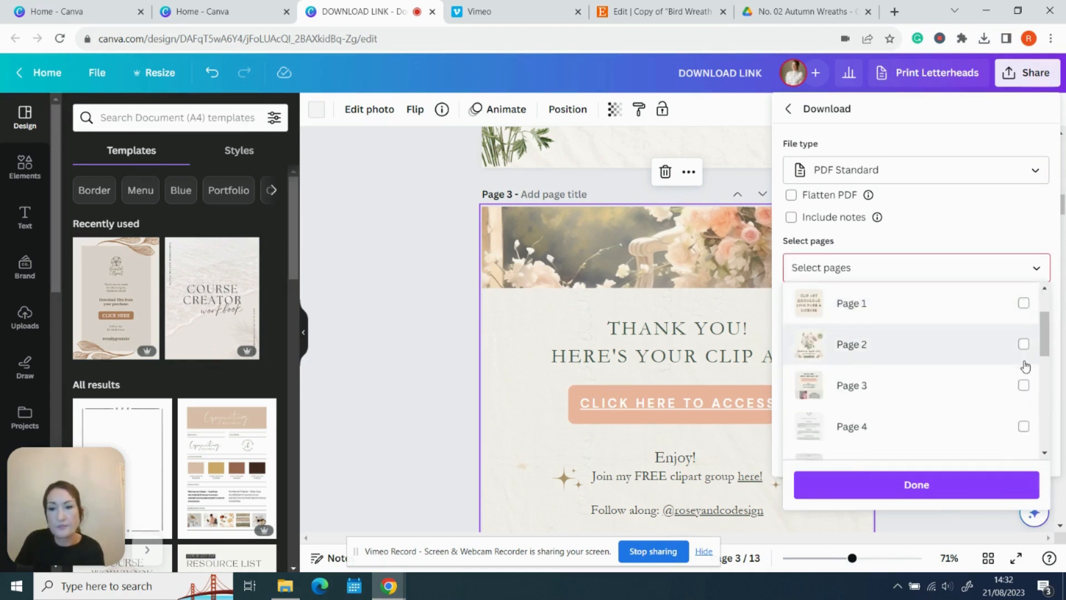
{"action": "scroll", "coordinate": [1025, 355], "scroll_direction": "down", "scroll_amount": 2}
{"action": "left_click", "coordinate": [1023, 321]}
{"action": "left_click", "coordinate": [969, 478]}
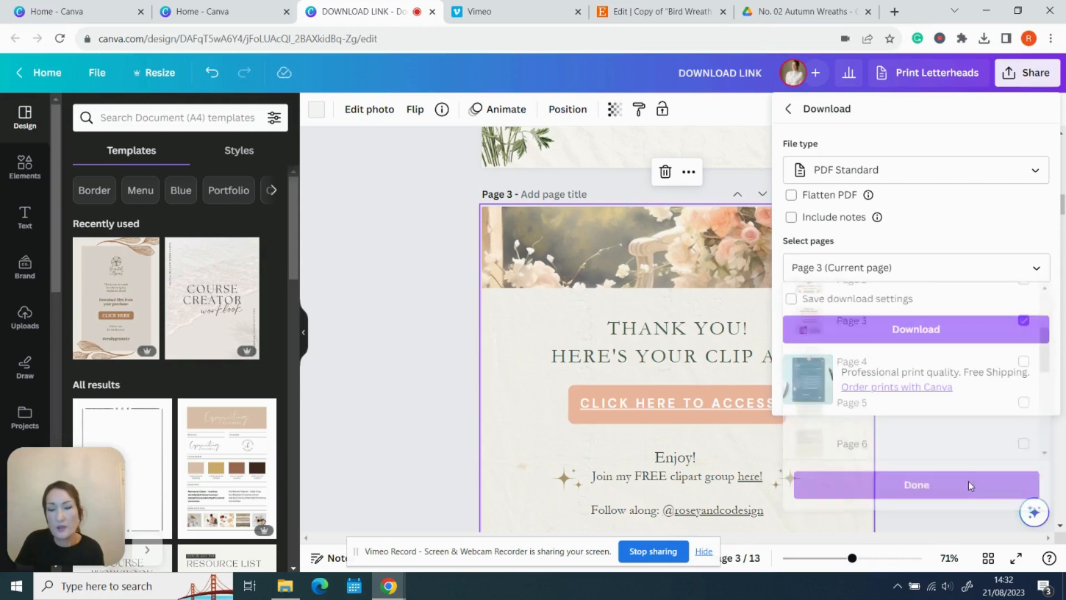
{"action": "left_click", "coordinate": [887, 331]}
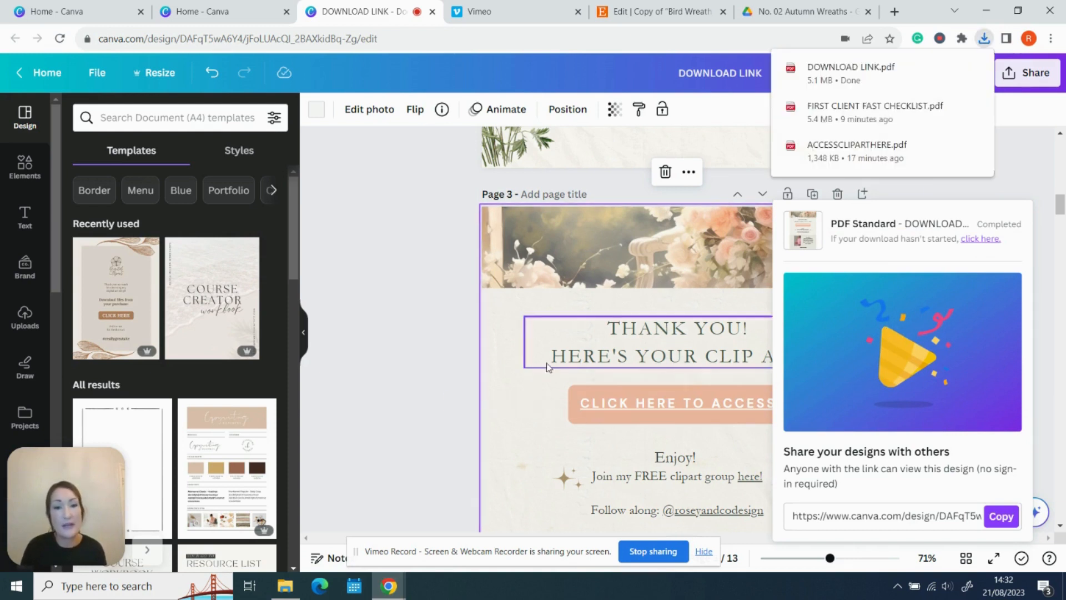
- Close the finished download message, switch to the Etsy listing editor and remove FIRSTCLIENTFASTCHECKLIST.pdf from the listing's digital files
{"action": "left_click", "coordinate": [587, 256]}
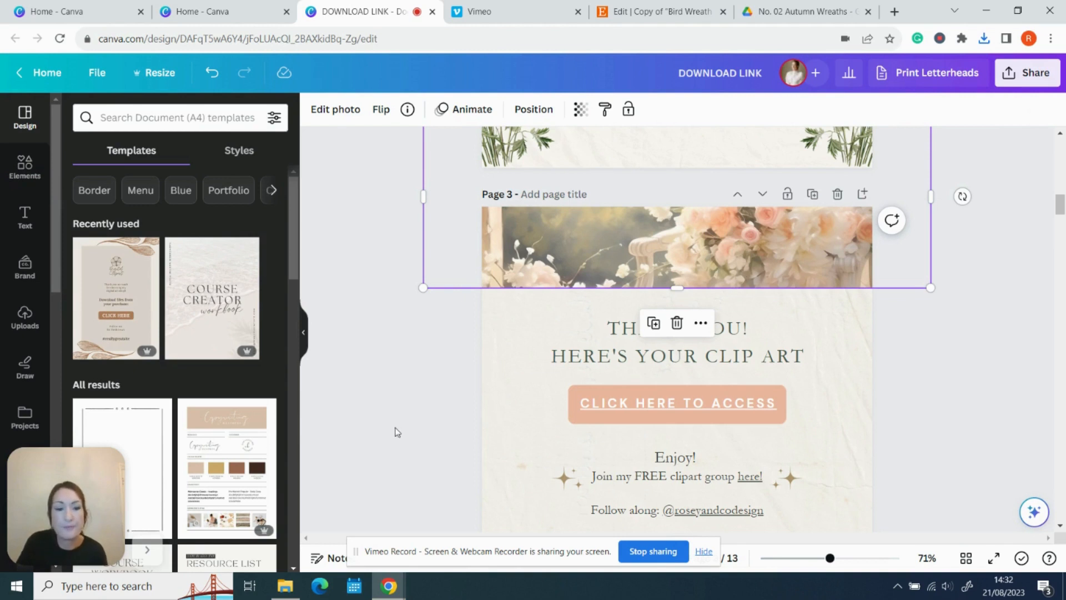
{"action": "left_click", "coordinate": [638, 12]}
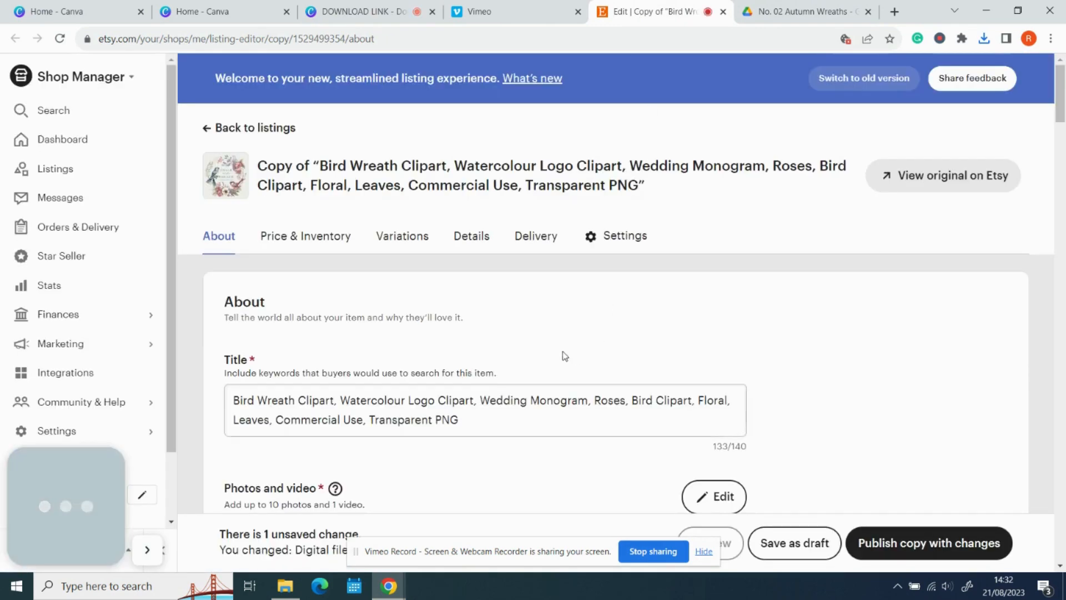
{"action": "scroll", "coordinate": [564, 354], "scroll_direction": "down", "scroll_amount": 3}
{"action": "scroll", "coordinate": [564, 354], "scroll_direction": "down", "scroll_amount": 10}
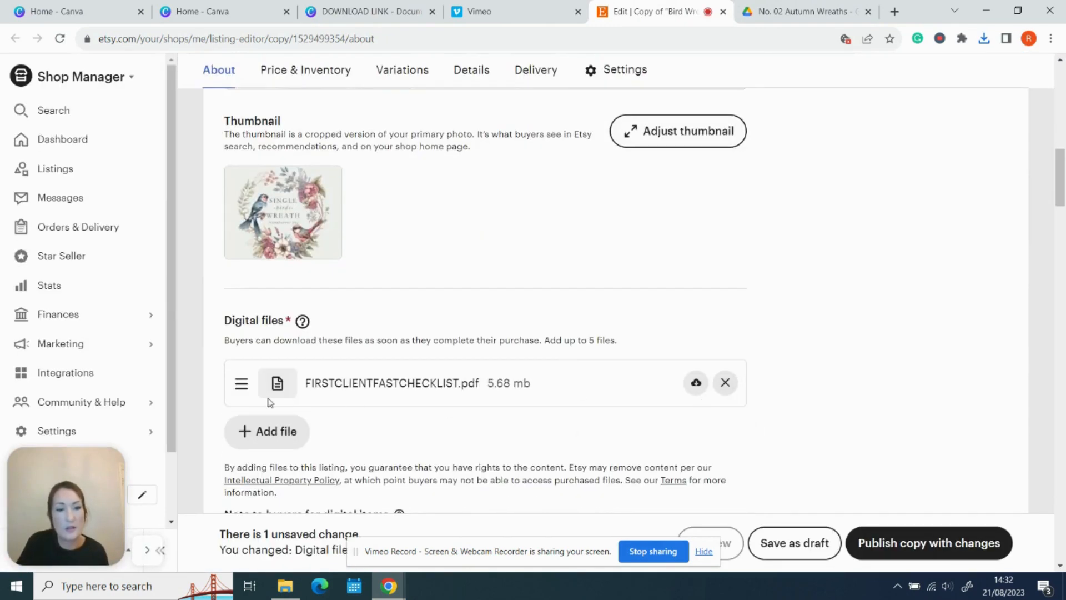
{"action": "left_click", "coordinate": [725, 383]}
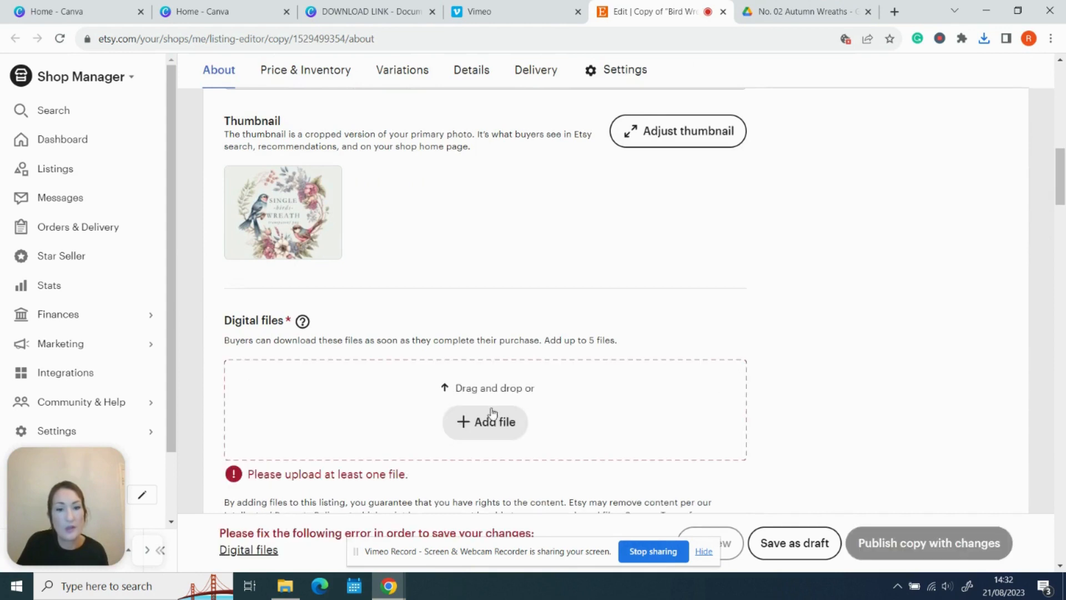
- Add the DOWNLOAD LINK PDF from the Downloads folder to the listing's digital files
{"action": "left_click", "coordinate": [475, 423]}
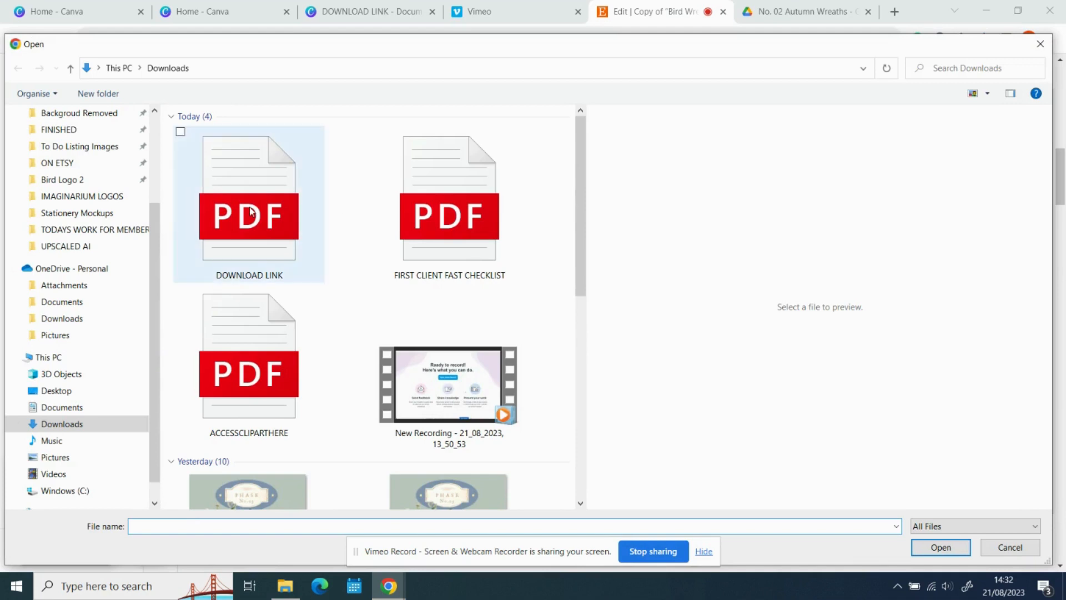
{"action": "left_click", "coordinate": [251, 210]}
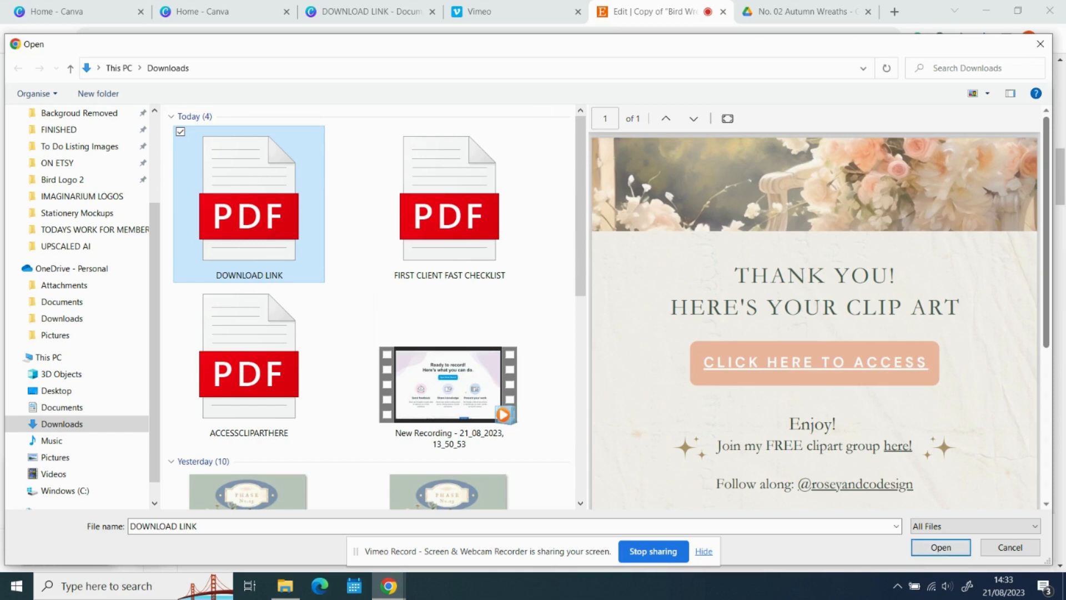
{"action": "left_click", "coordinate": [940, 547]}
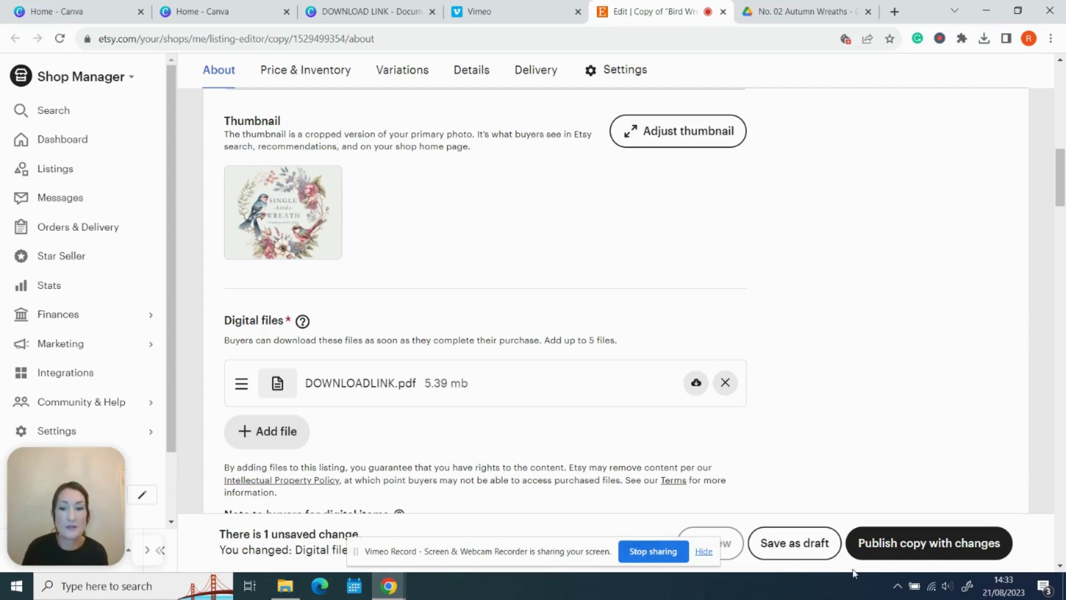
{"action": "scroll", "coordinate": [878, 337], "scroll_direction": "down", "scroll_amount": 3}
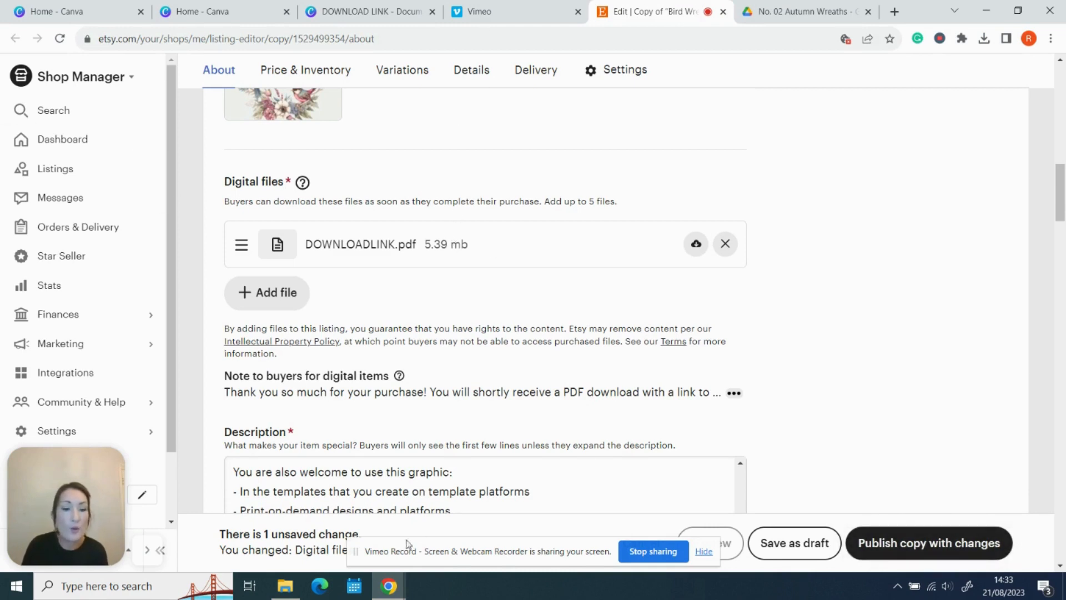
- Open FIRST CLIENT FAST CHECKLIST from the Downloads folder in File Explorer, look at its cover page and minimise the viewer
{"action": "left_click", "coordinate": [285, 585]}
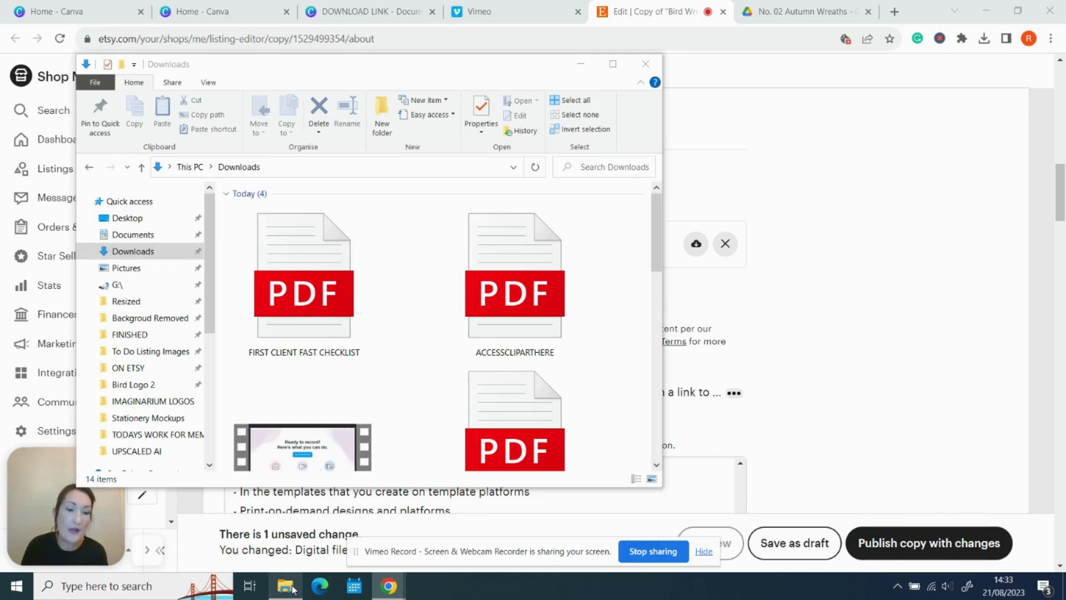
{"action": "left_click", "coordinate": [295, 279]}
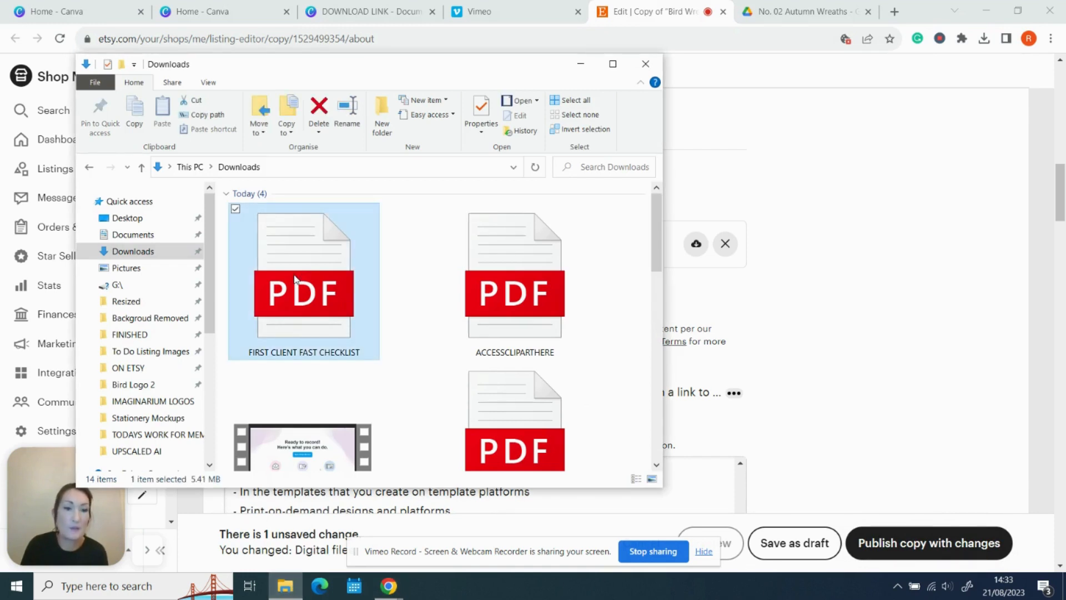
{"action": "double_click", "coordinate": [294, 280]}
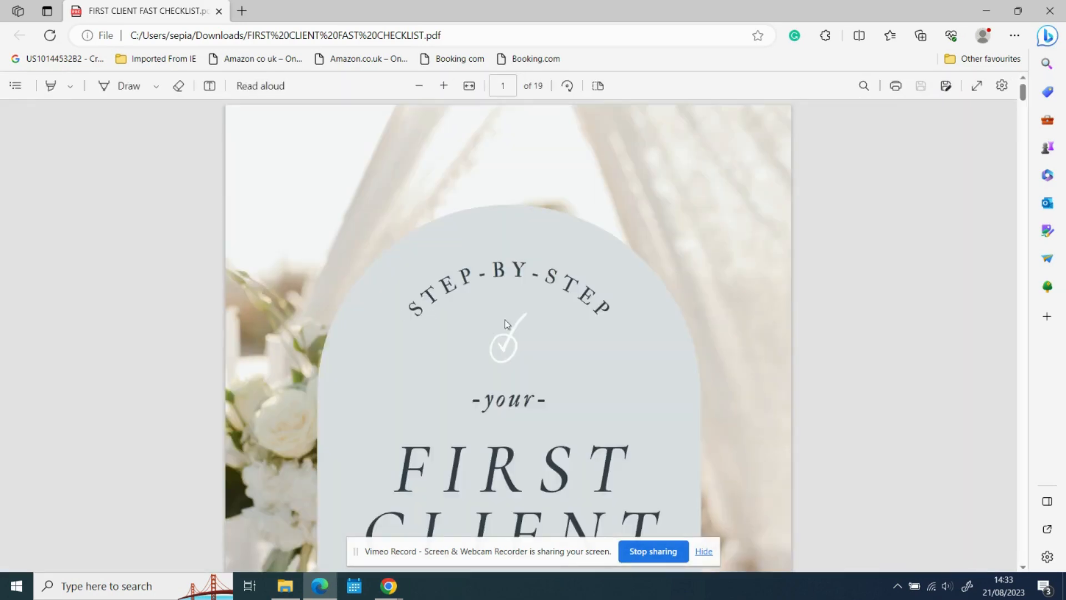
{"action": "scroll", "coordinate": [520, 327], "scroll_direction": "down", "scroll_amount": 5}
{"action": "scroll", "coordinate": [520, 327], "scroll_direction": "up", "scroll_amount": 5}
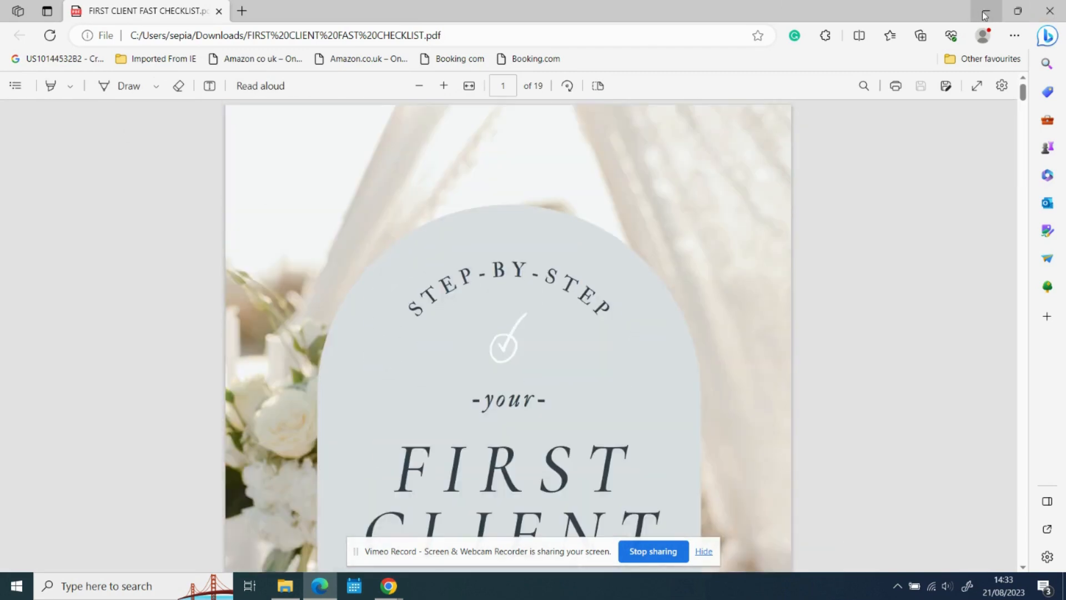
{"action": "left_click", "coordinate": [984, 15]}
- Open the ACCESSCLIPARTHERE PDF, test its CLICK HERE TO ACCESS link, and close the opened pages and the Downloads folder
{"action": "left_click", "coordinate": [489, 292]}
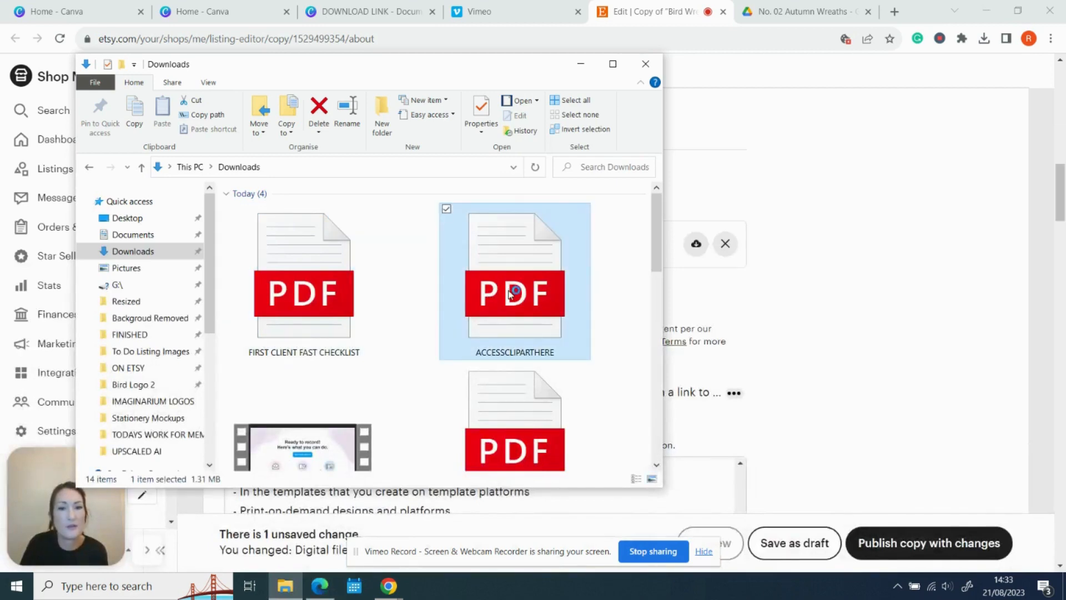
{"action": "double_click", "coordinate": [509, 292]}
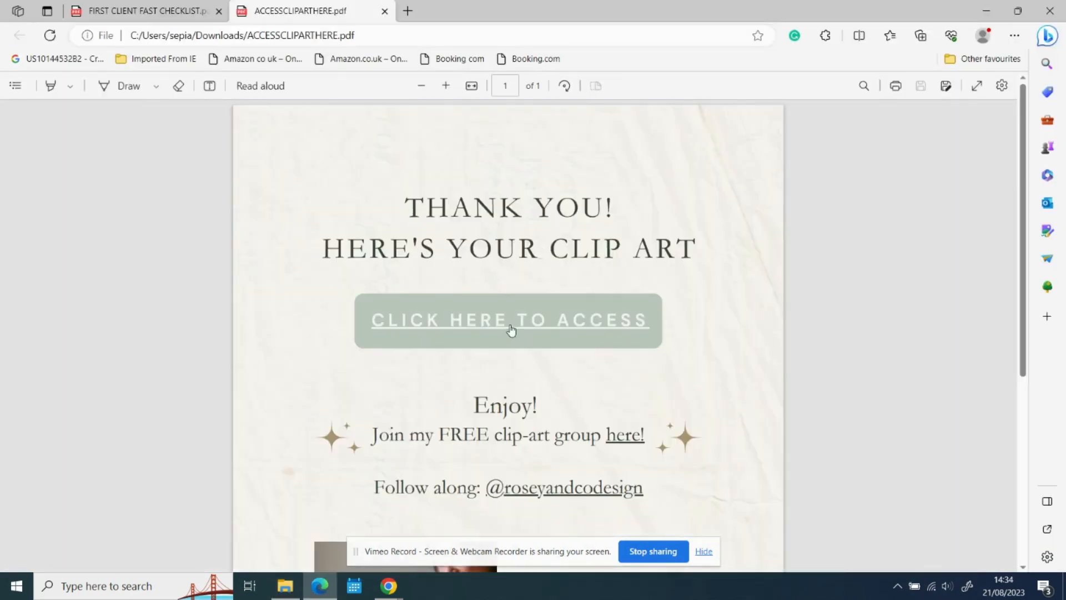
{"action": "left_click", "coordinate": [586, 311]}
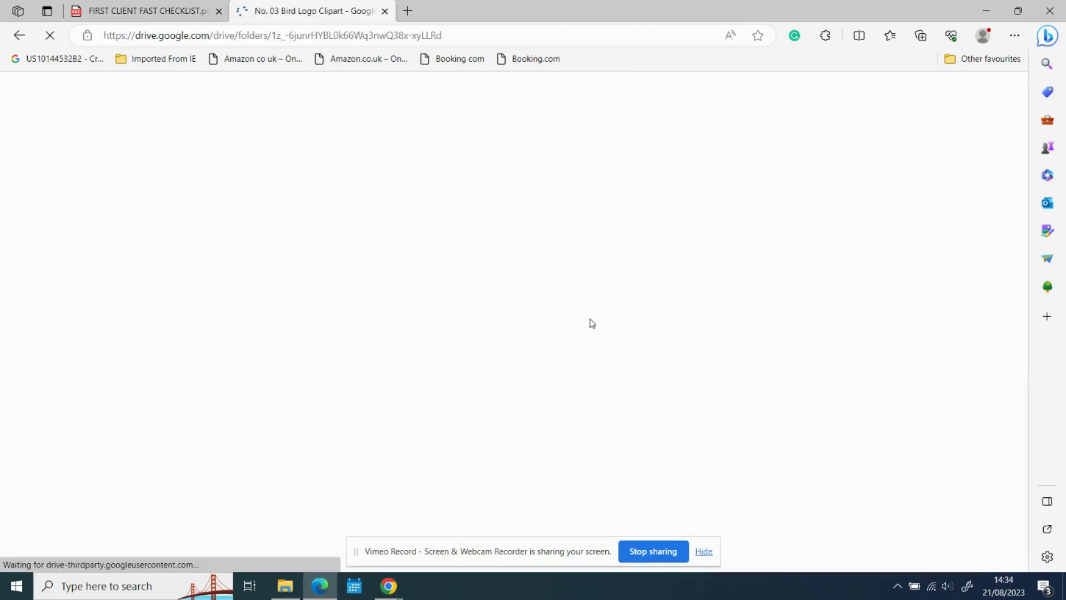
{"action": "left_click", "coordinate": [384, 11]}
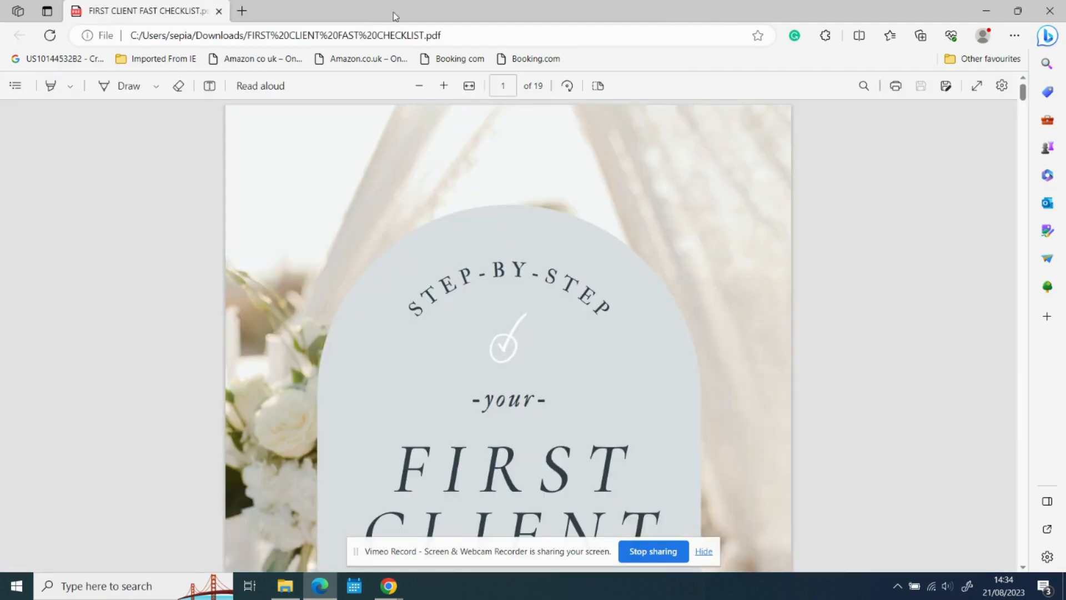
{"action": "left_click", "coordinate": [219, 11]}
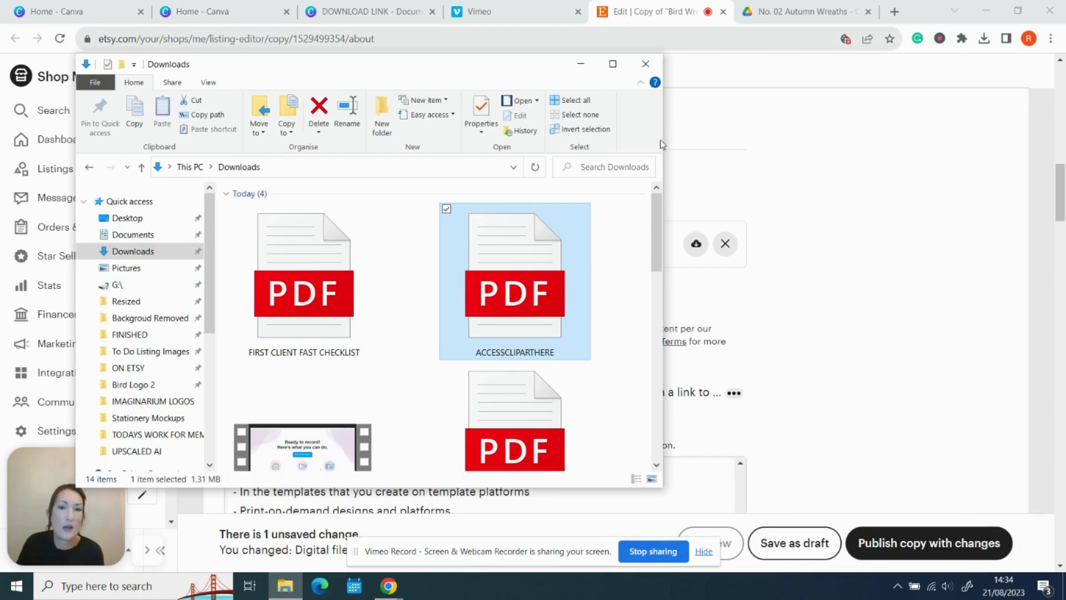
{"action": "left_click", "coordinate": [646, 64]}
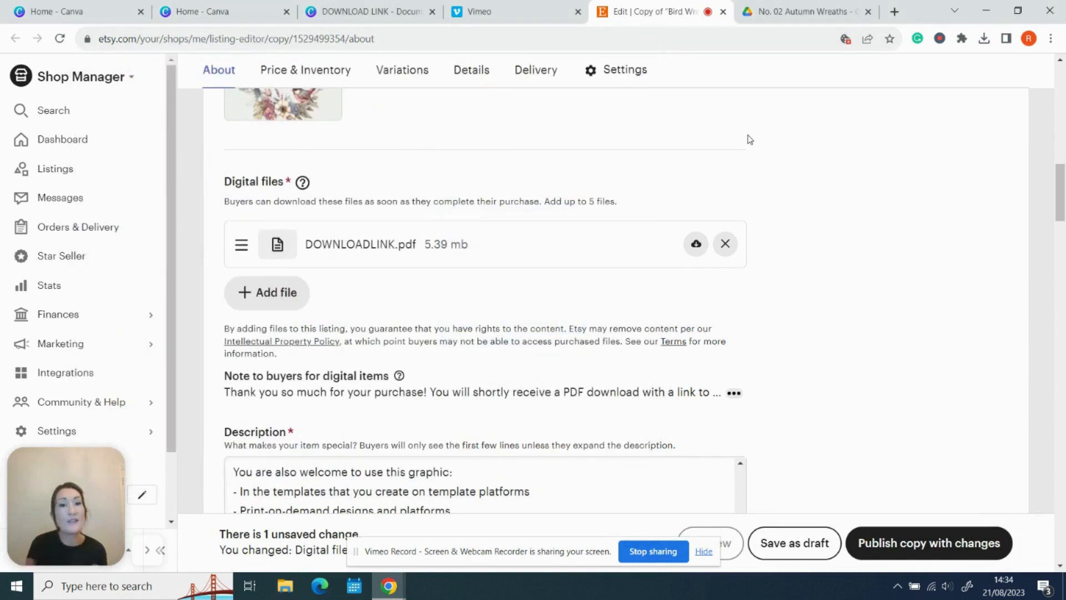